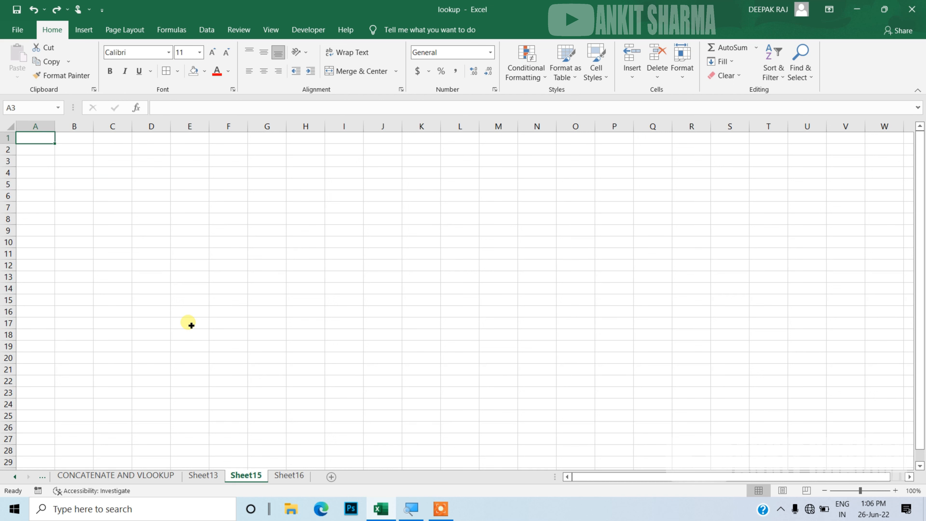
# Rename the active worksheet as january
pyautogui.hotkey('alt', 'h')
pyautogui.press('o')
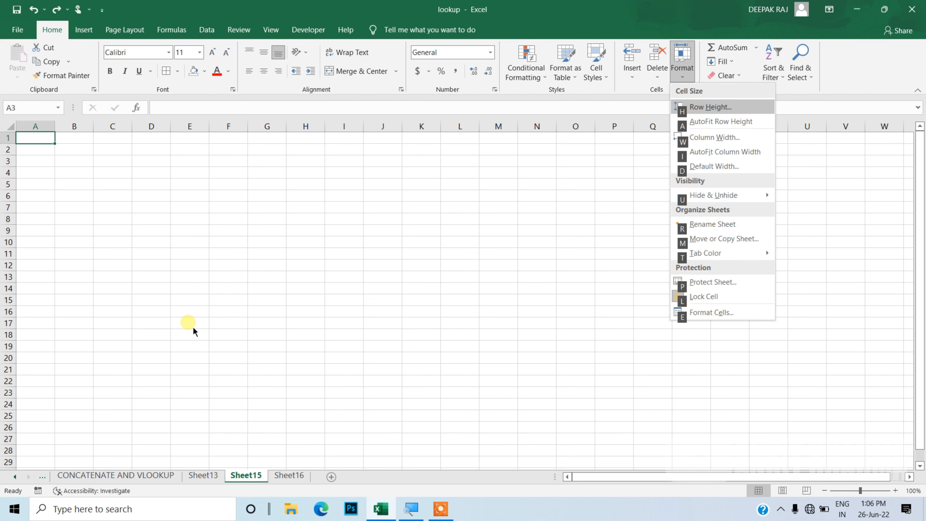
pyautogui.press('r')
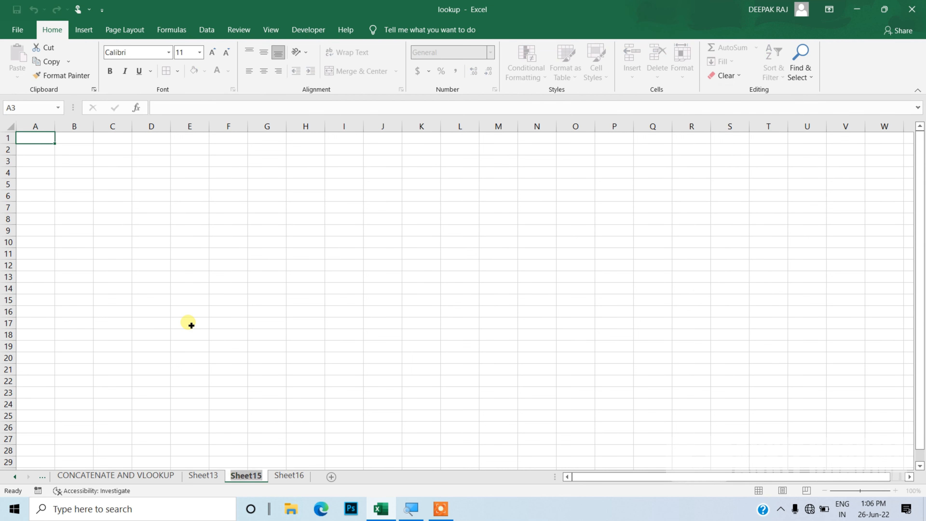
pyautogui.write('january')
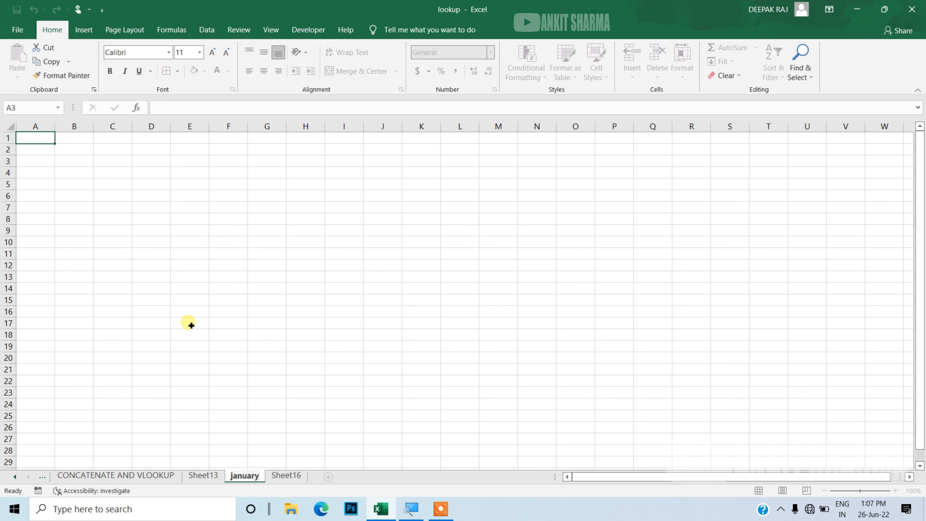
pyautogui.press('Return')
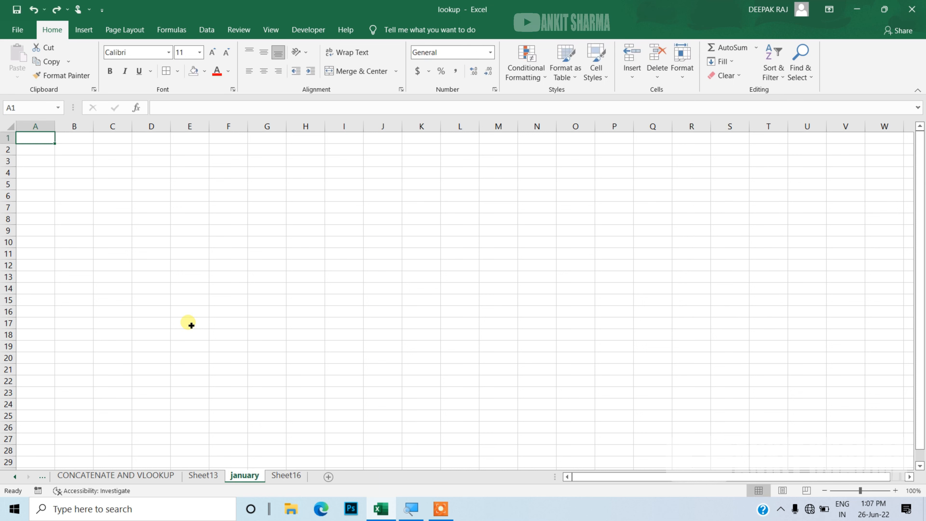
# Insert a new worksheet and rename it february
pyautogui.hotkey('shift', 'F11')
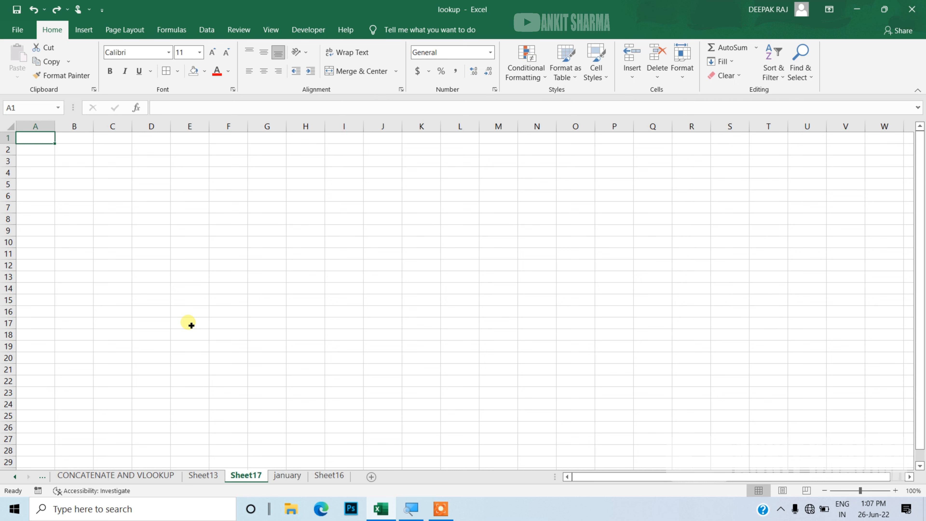
pyautogui.press('alt')
pyautogui.press('h')
pyautogui.press('o')
pyautogui.press('r')
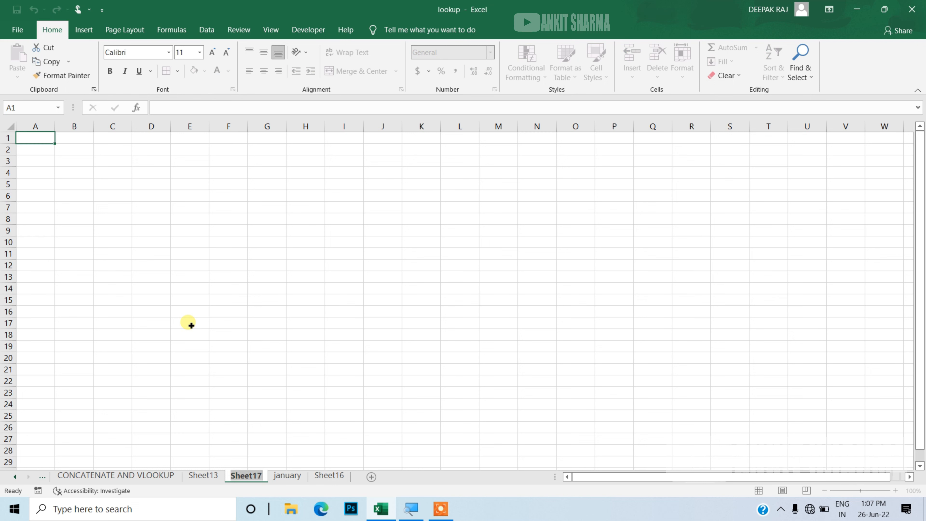
pyautogui.write('fer')
pyautogui.press('BackSpace')
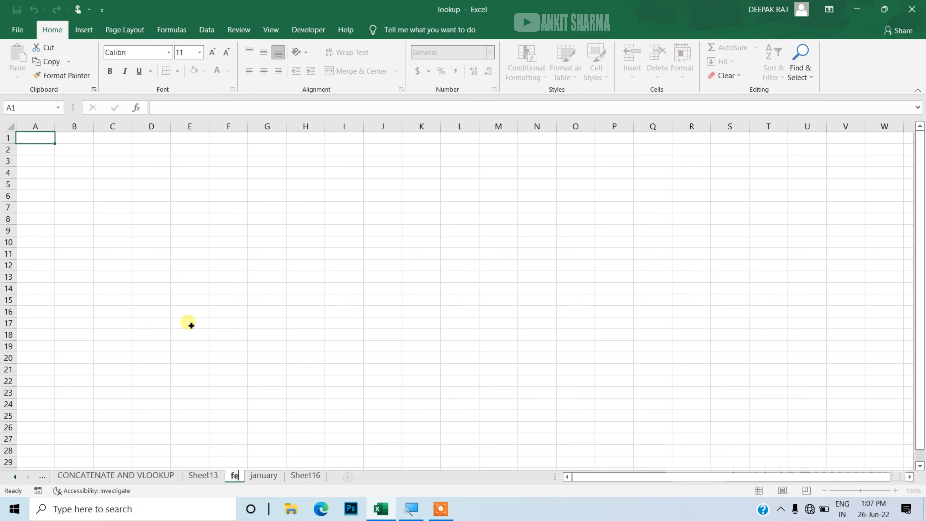
pyautogui.write('bruar')
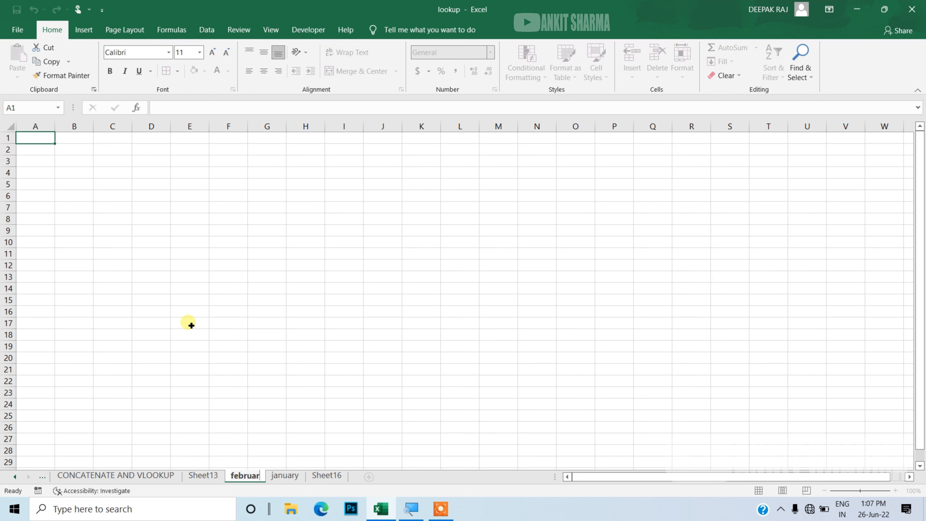
pyautogui.write('y')
pyautogui.press('Return')
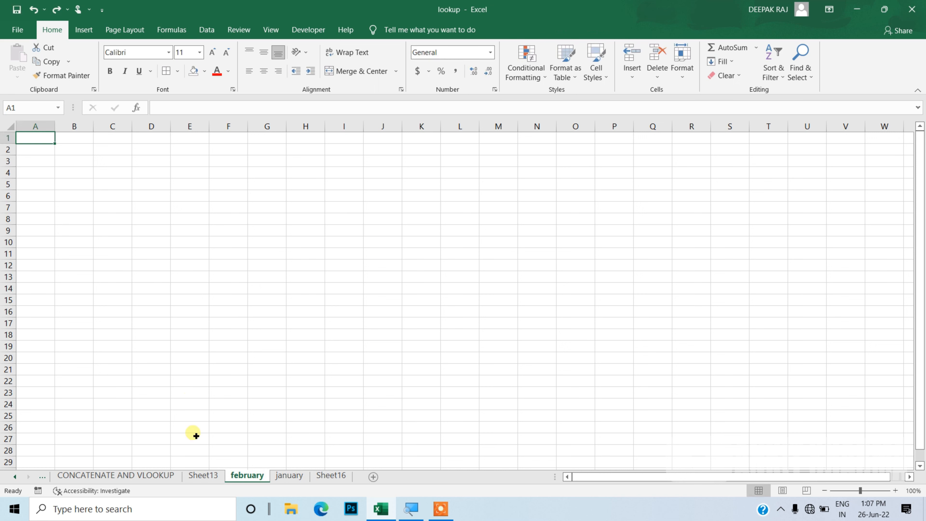
# Copy the whole MONTHS list from Sheet16
pyautogui.click(209, 478)
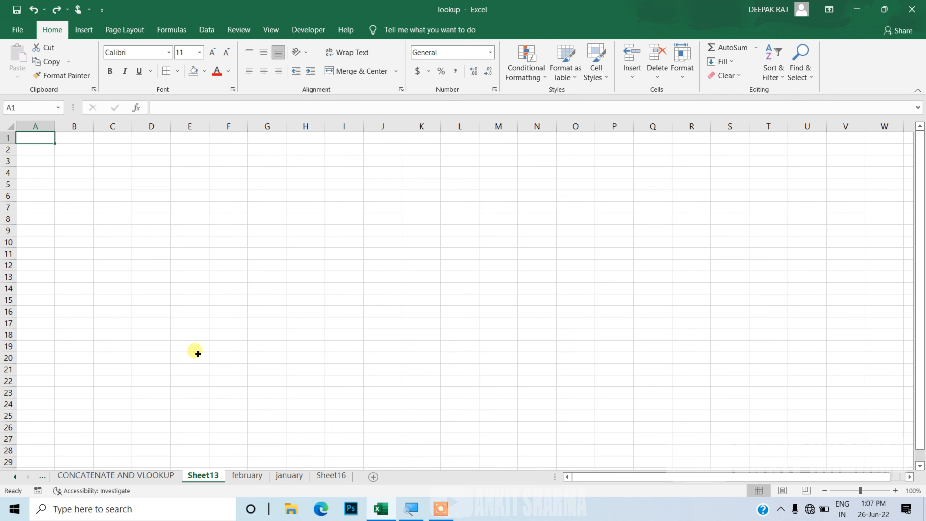
pyautogui.click(321, 479)
pyautogui.click(242, 352)
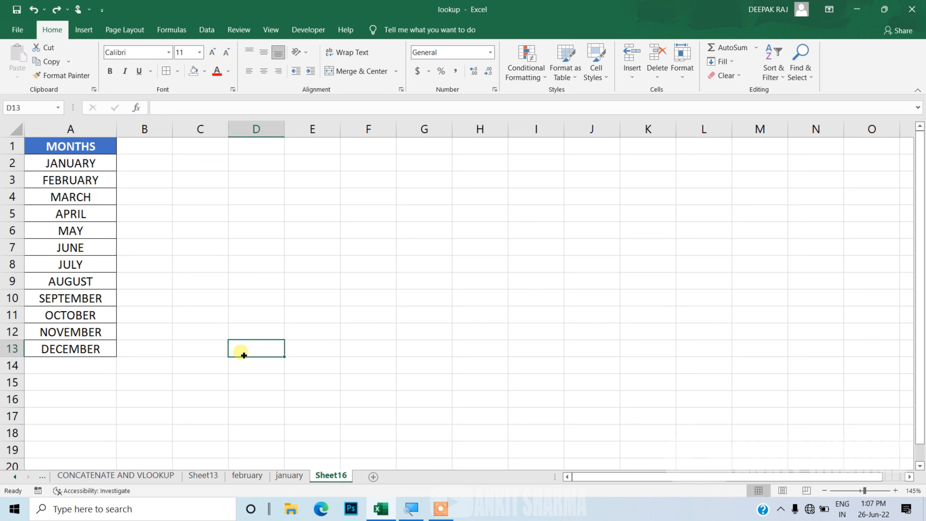
pyautogui.click(98, 290)
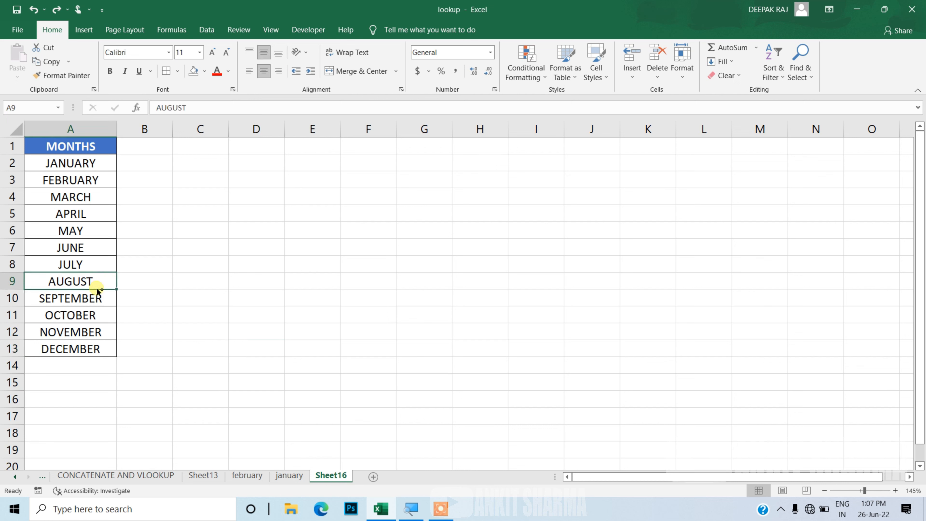
pyautogui.hotkey('ctrl', 'a')
pyautogui.hotkey('ctrl', 'c')
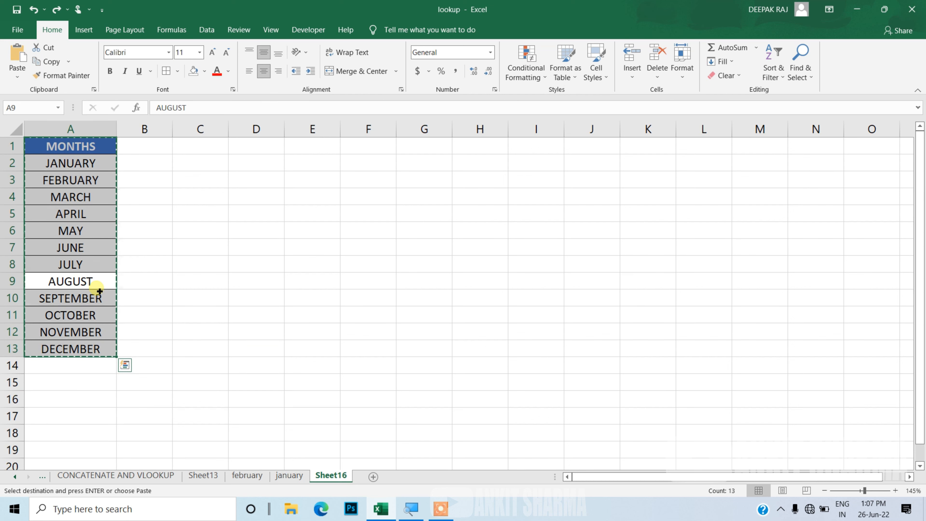
# Create a new blank workbook and paste the months list starting at cell A1
pyautogui.hotkey('ctrl', 'n')
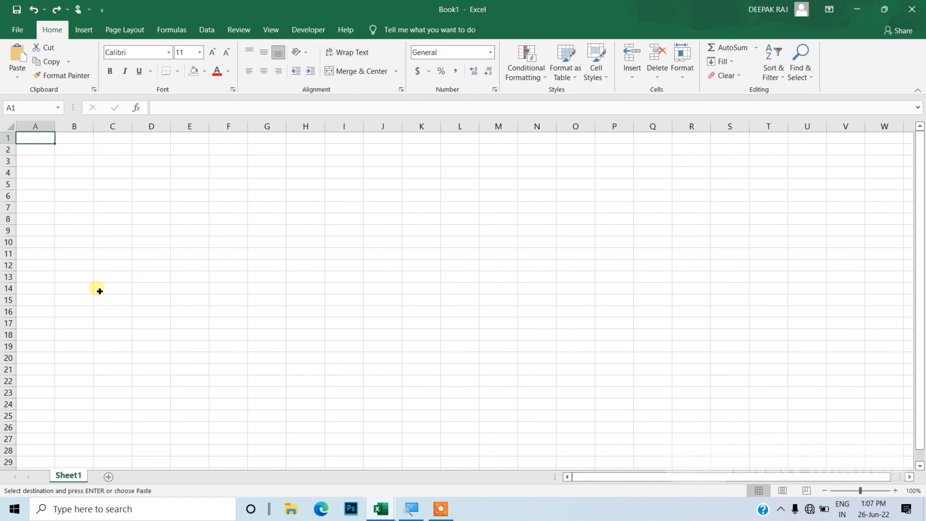
pyautogui.keyDown('ctrl'); pyautogui.scroll(6, 99, 291); pyautogui.keyUp('ctrl')
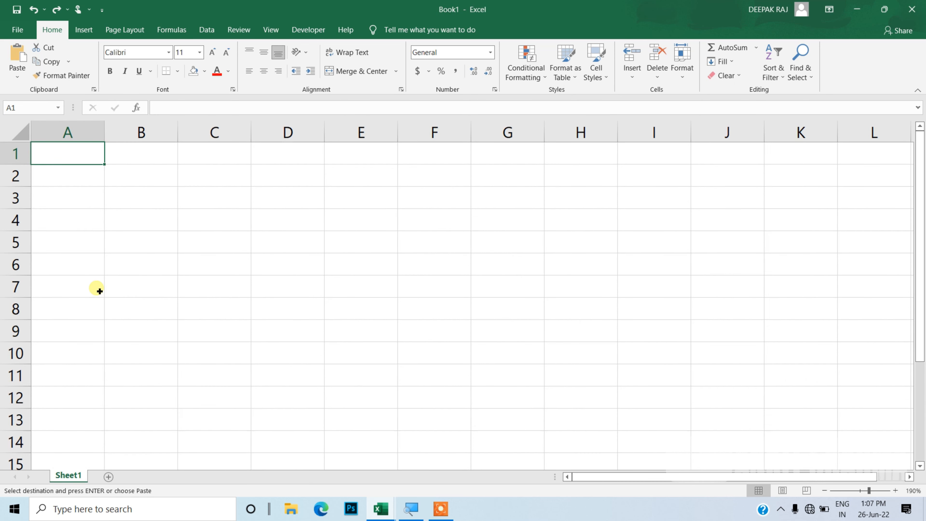
pyautogui.hotkey('ctrl', 'v')
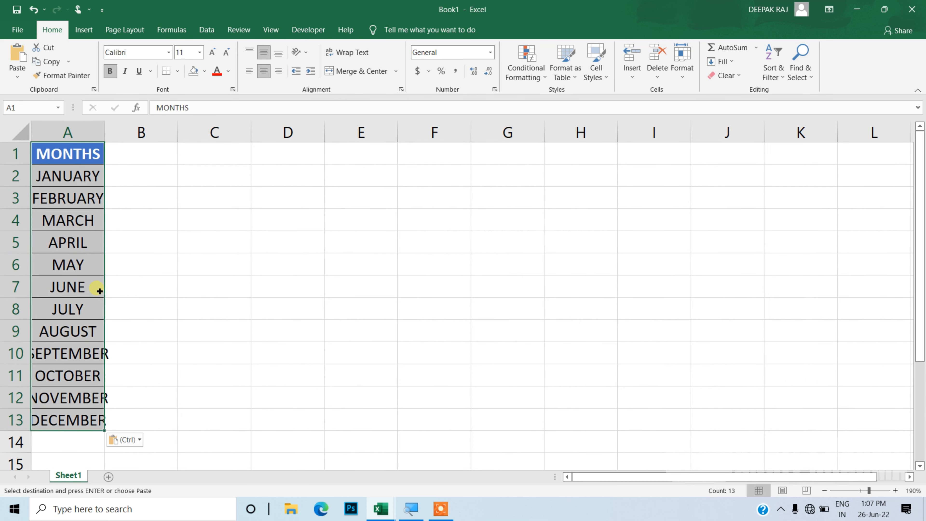
# AutoFit the width of column A to fit the month names
pyautogui.press('alt')
pyautogui.press('h')
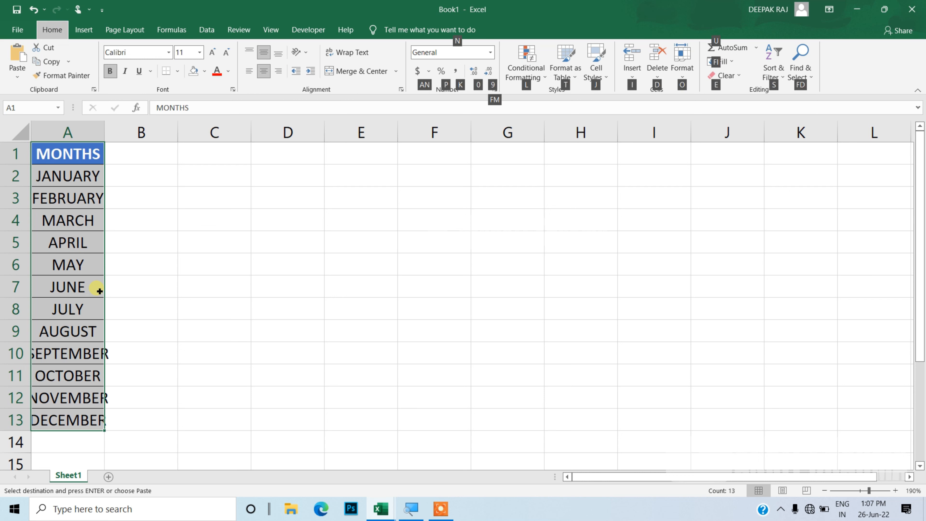
pyautogui.press('o')
pyautogui.press('i')
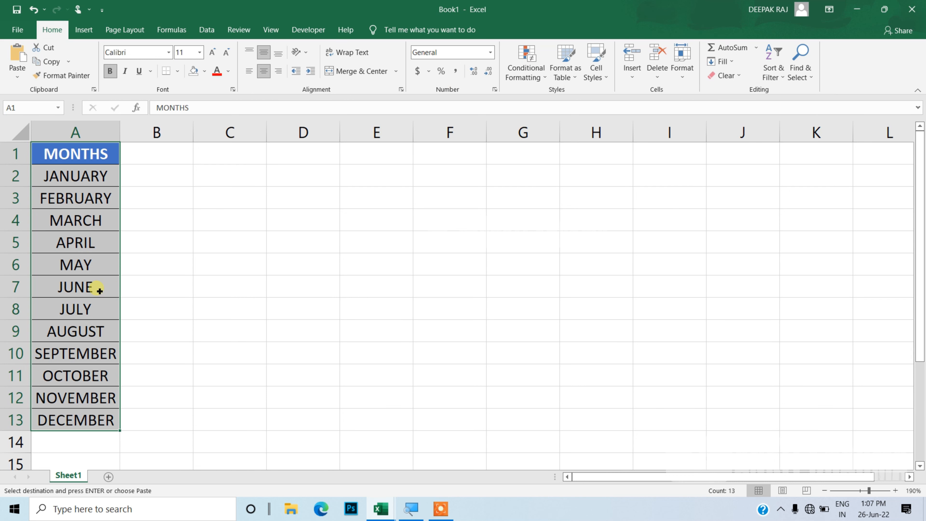
pyautogui.click(160, 285)
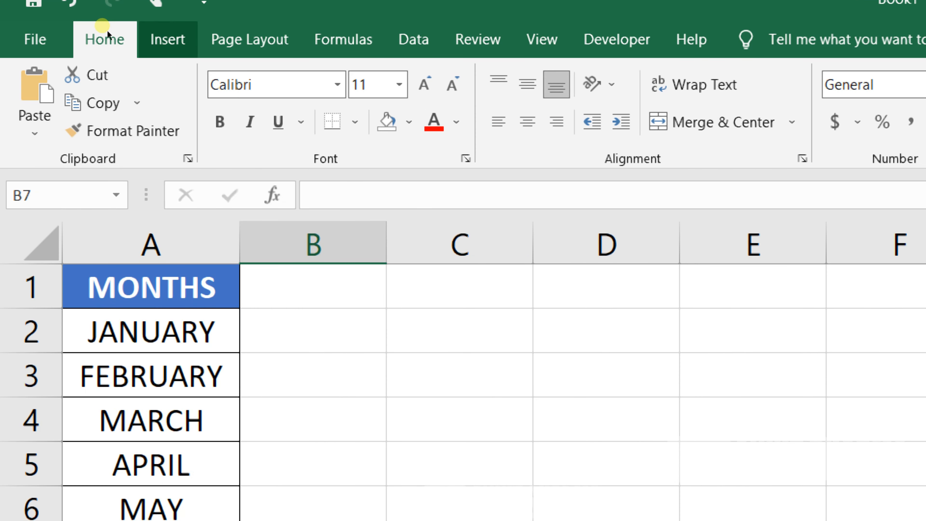
# Insert a PivotTable from Sheet1!$A$1:$A$13, placed on the existing worksheet at cell C6
pyautogui.scroll(-1, 107, 35)
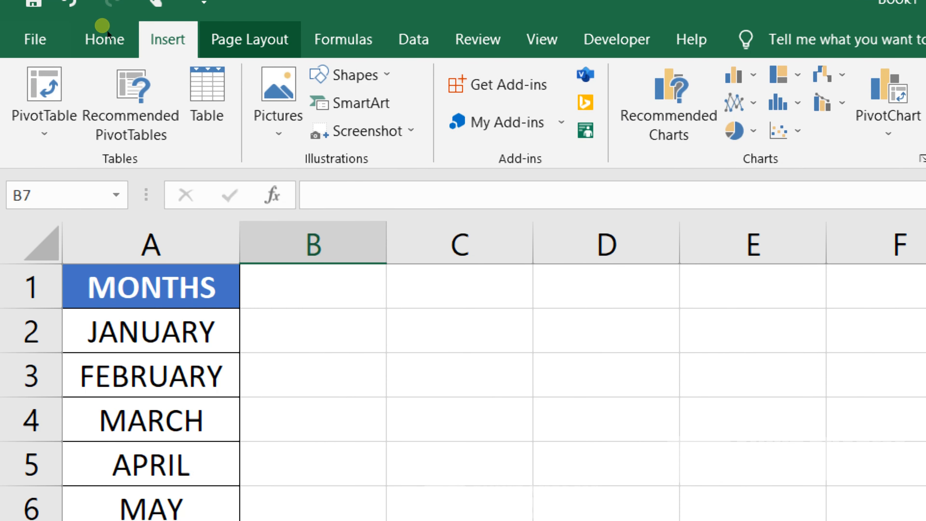
pyautogui.click(15, 62)
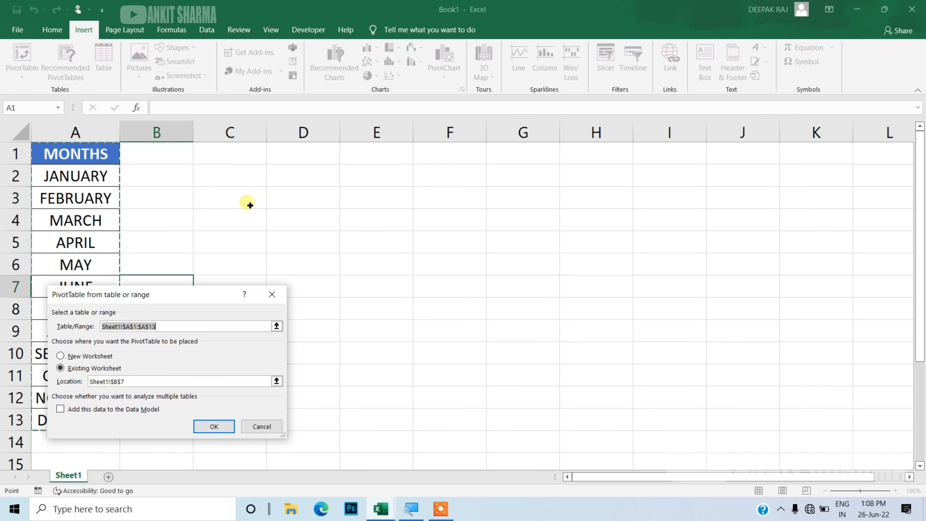
pyautogui.moveTo(185, 296); pyautogui.dragTo(432, 186)
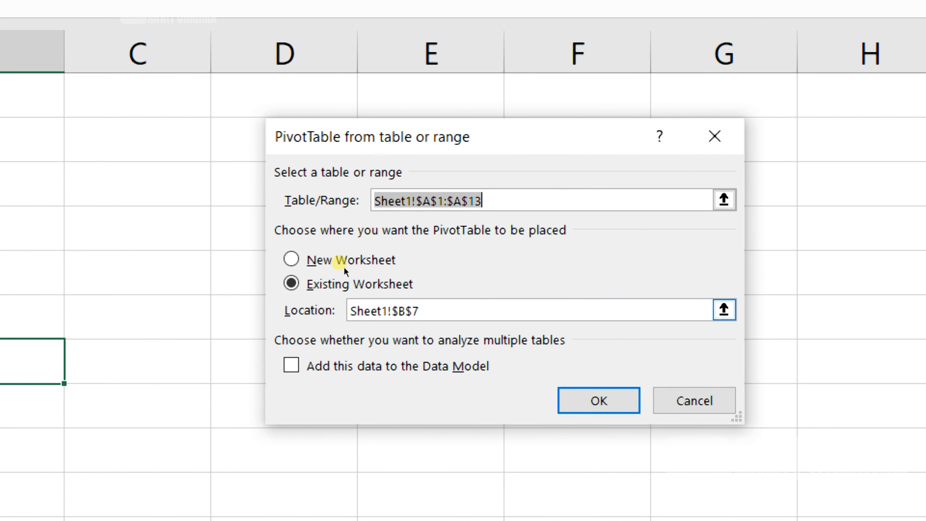
pyautogui.moveTo(377, 269); pyautogui.dragTo(252, 228)
pyautogui.press('BackSpace')
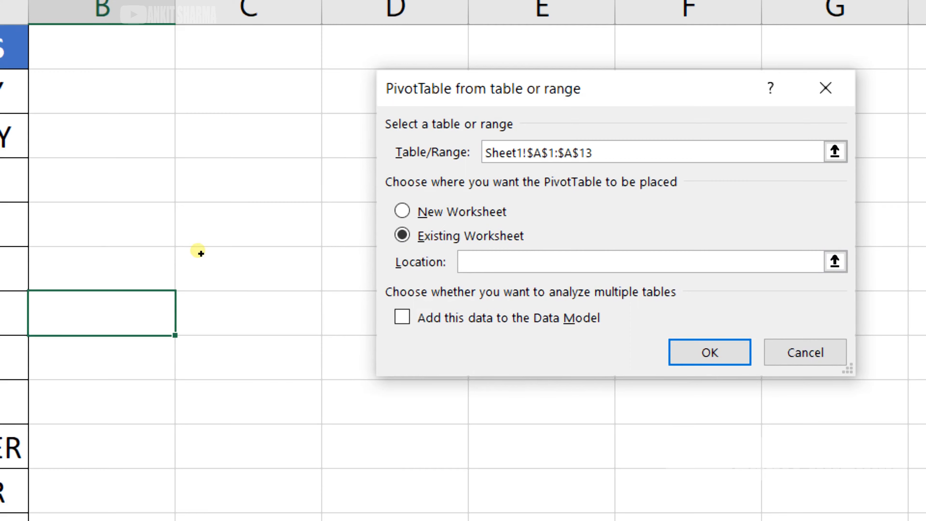
pyautogui.click(244, 264)
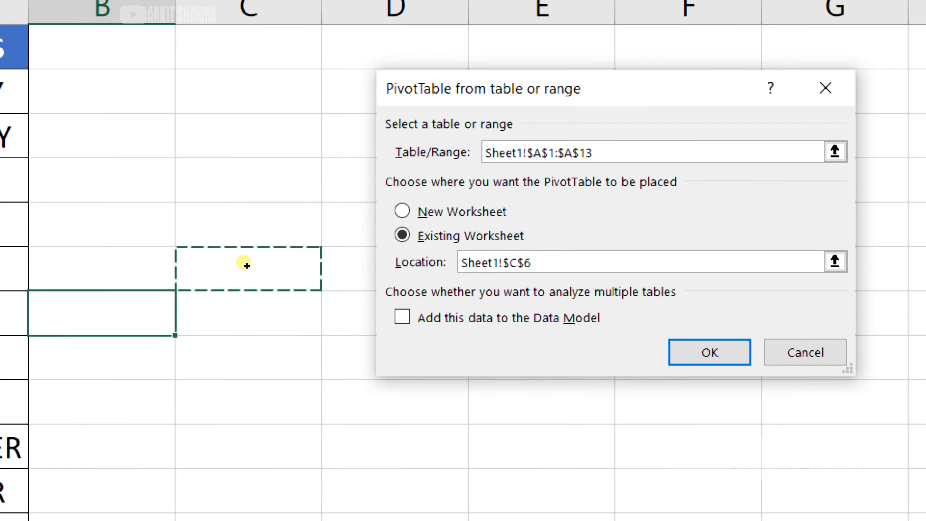
pyautogui.press('Return')
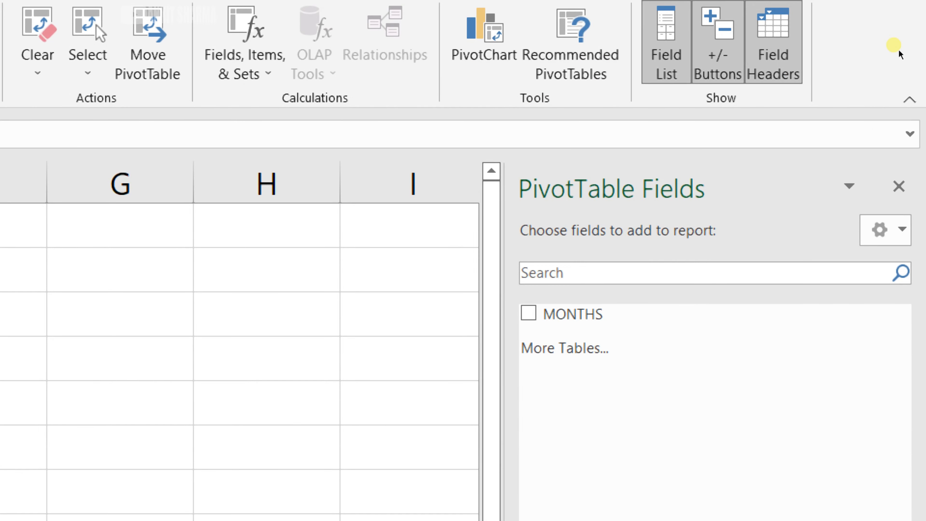
# Add the MONTHS field to the PivotTable's Filters area
pyautogui.click(900, 186)
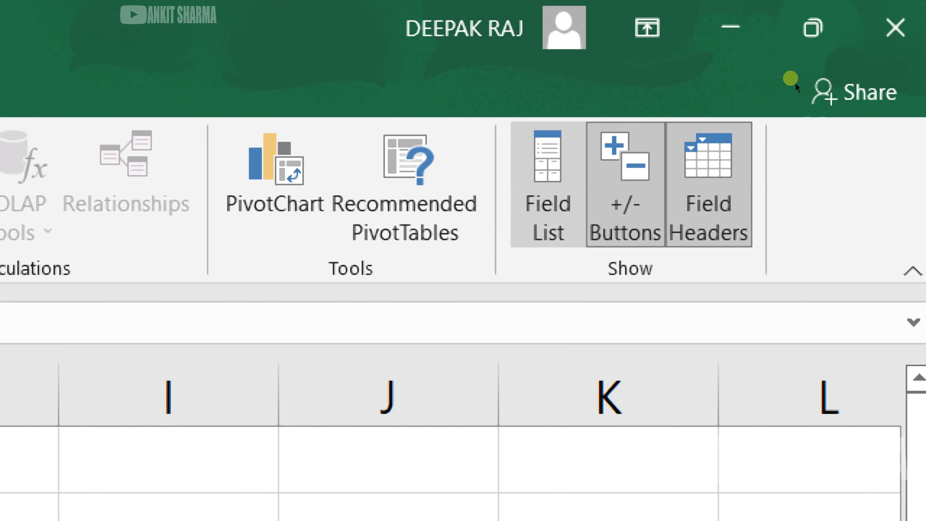
pyautogui.click(549, 222)
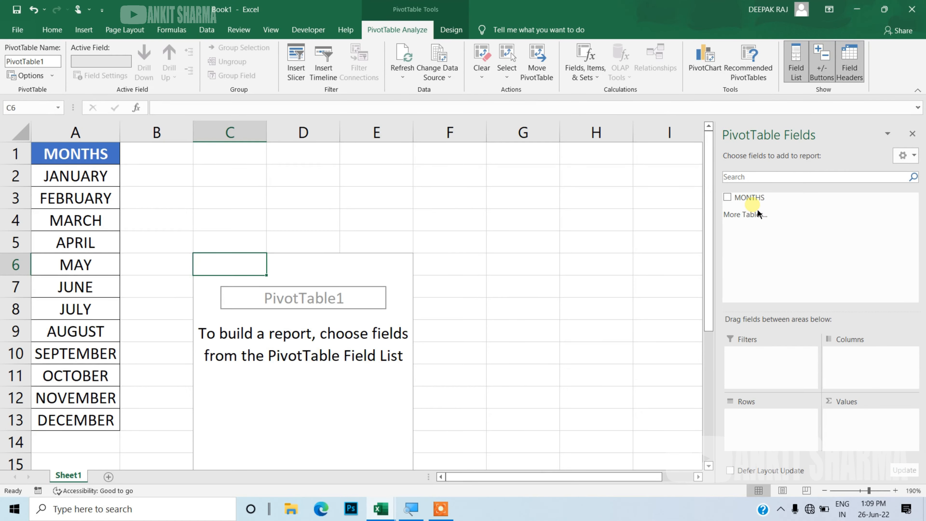
pyautogui.moveTo(751, 198); pyautogui.dragTo(754, 363)
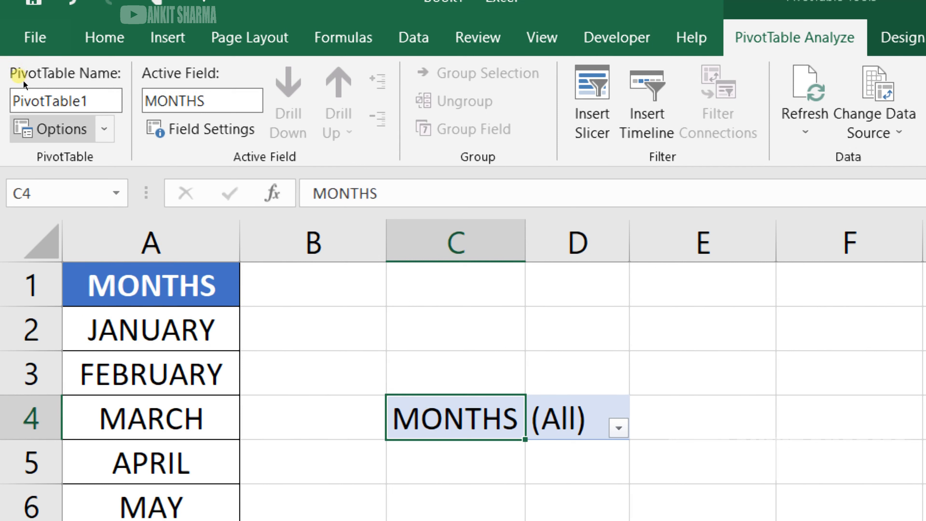
# Show the report filter pages for the MONTHS field and check the generated month sheets
pyautogui.click(57, 82)
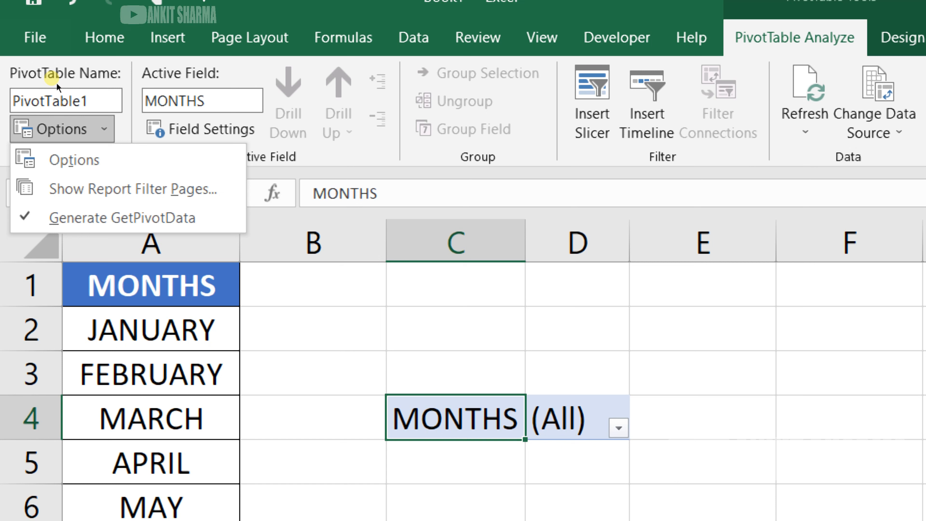
pyautogui.press('Return')
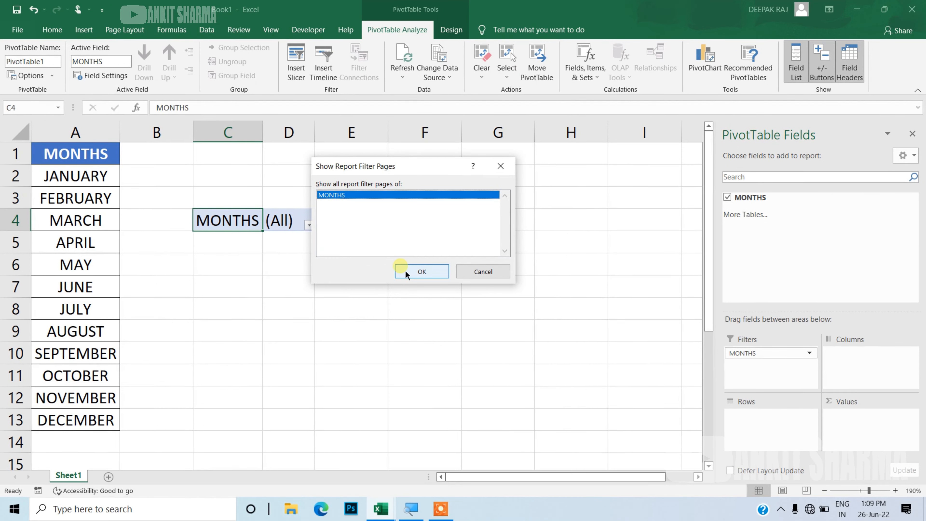
pyautogui.click(405, 271)
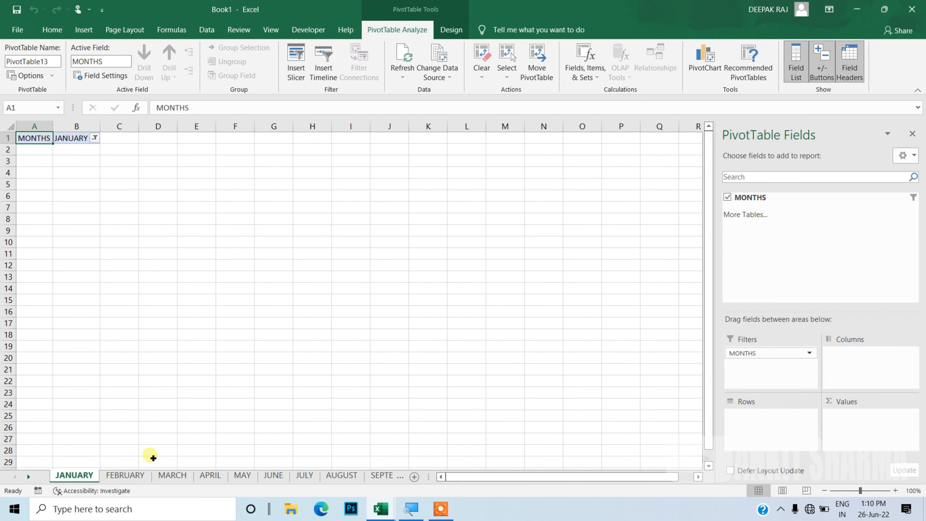
pyautogui.click(138, 480)
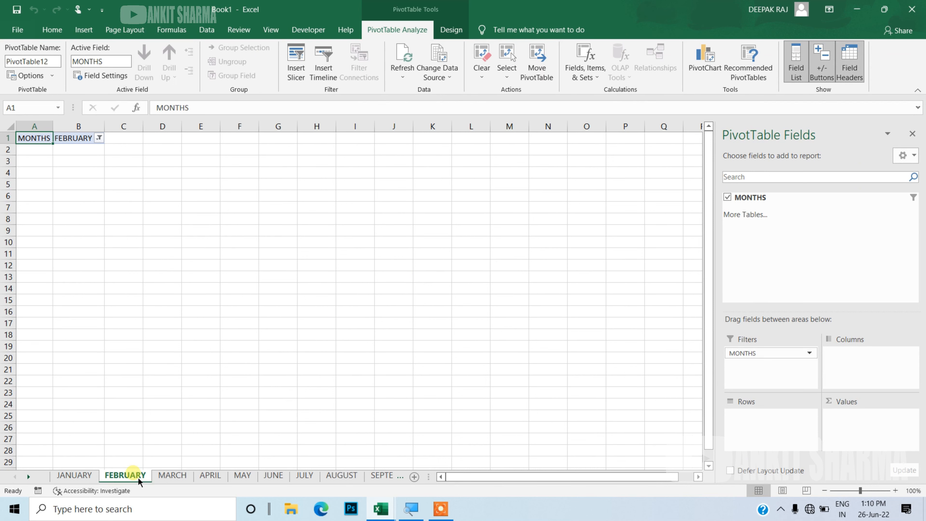
pyautogui.click(172, 476)
pyautogui.click(75, 478)
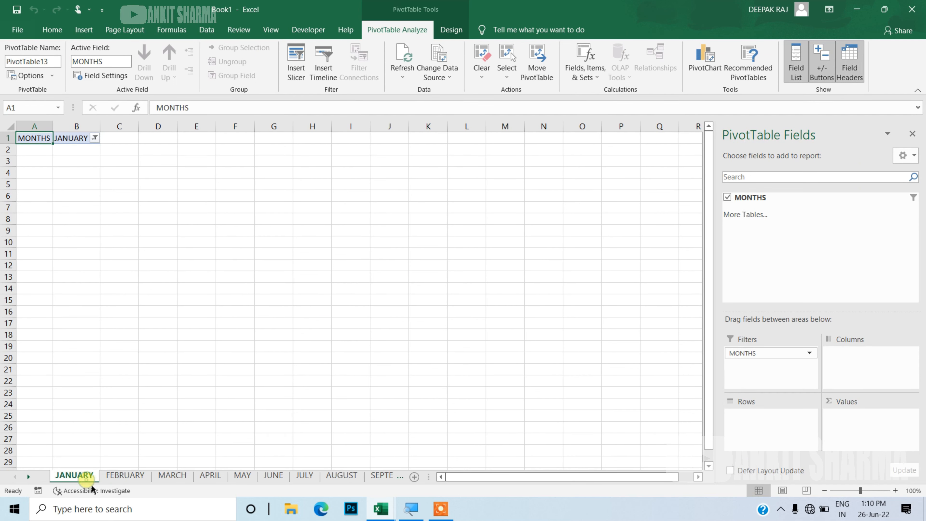
pyautogui.click(285, 246)
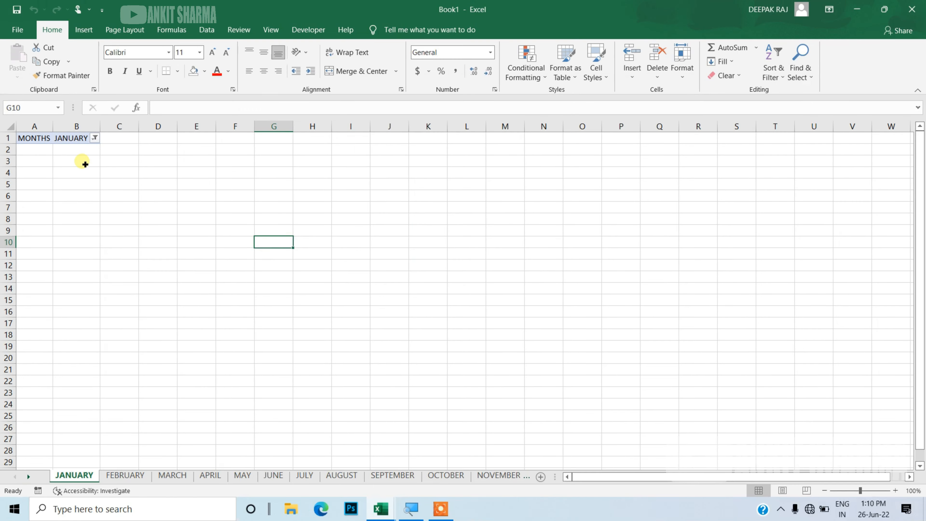
pyautogui.click(125, 475)
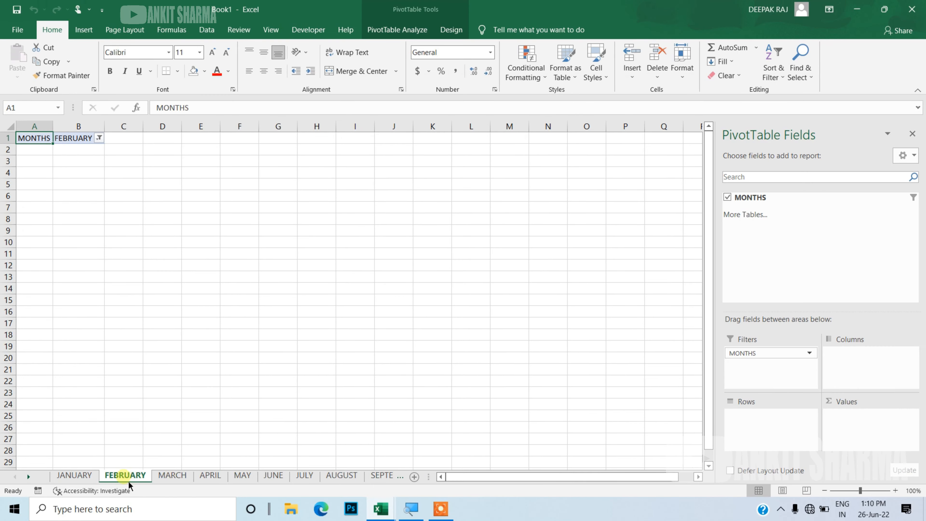
# Group the JANUARY through DECEMBER sheets and clear everything from columns A and B on all of them
pyautogui.moveTo(429, 476); pyautogui.dragTo(558, 478)
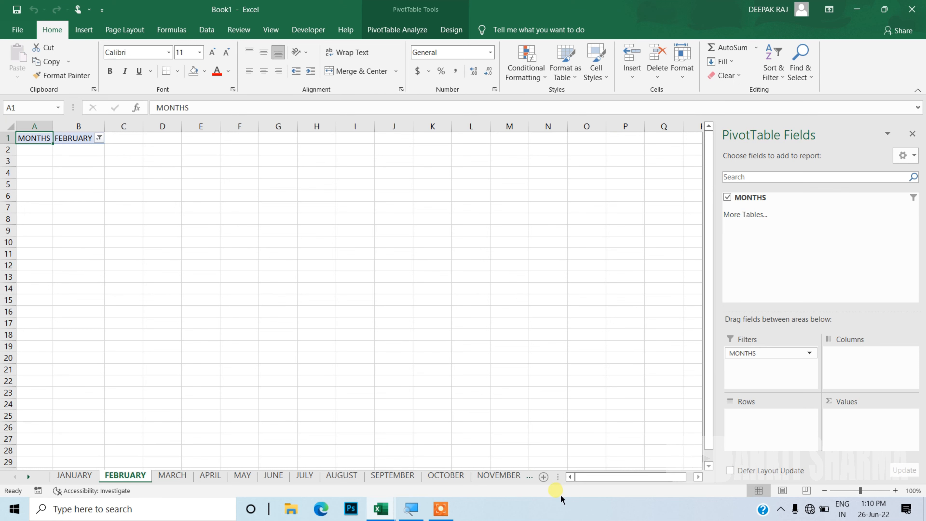
pyautogui.click(92, 479)
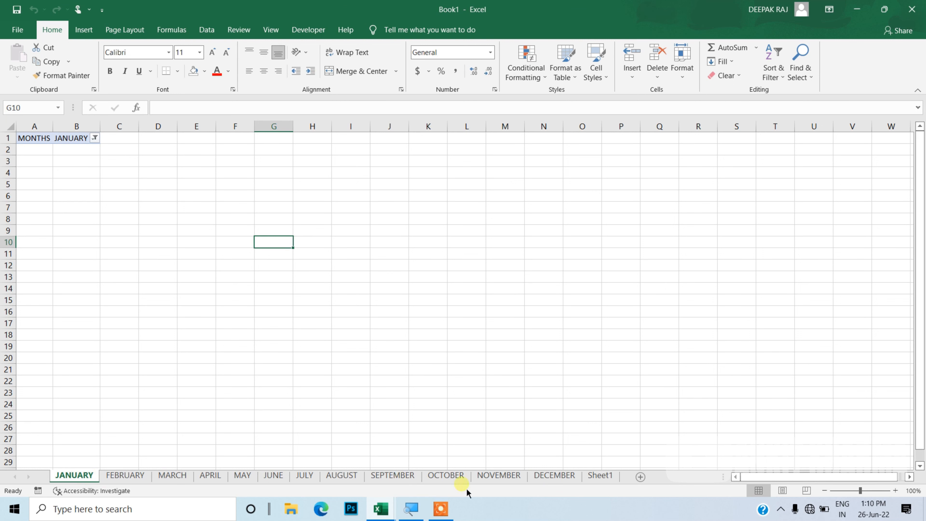
pyautogui.keyDown('shift'); pyautogui.click(562, 476); pyautogui.keyUp('shift')
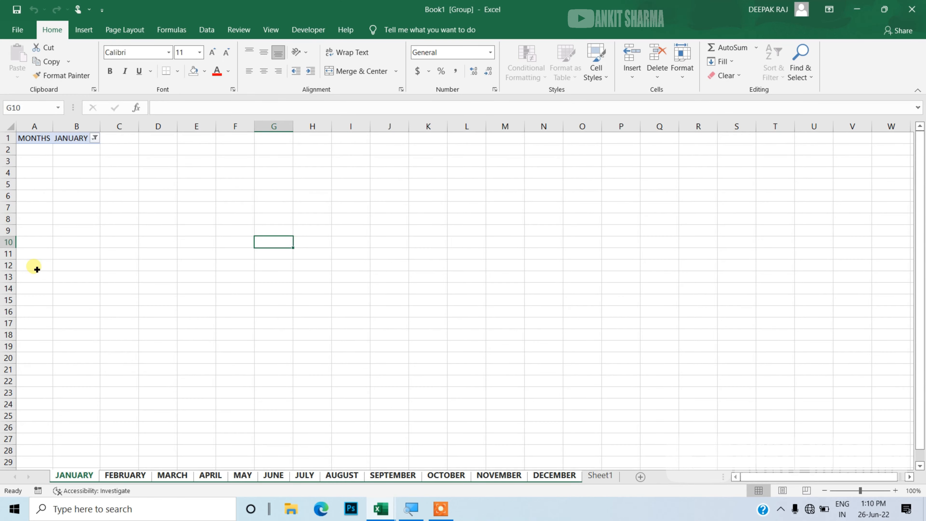
pyautogui.moveTo(35, 125); pyautogui.dragTo(72, 129)
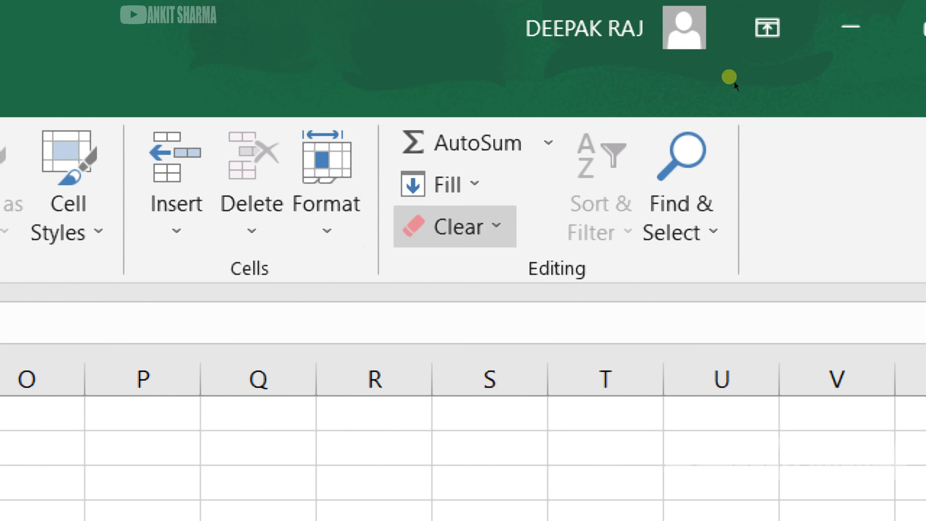
pyautogui.click(452, 226)
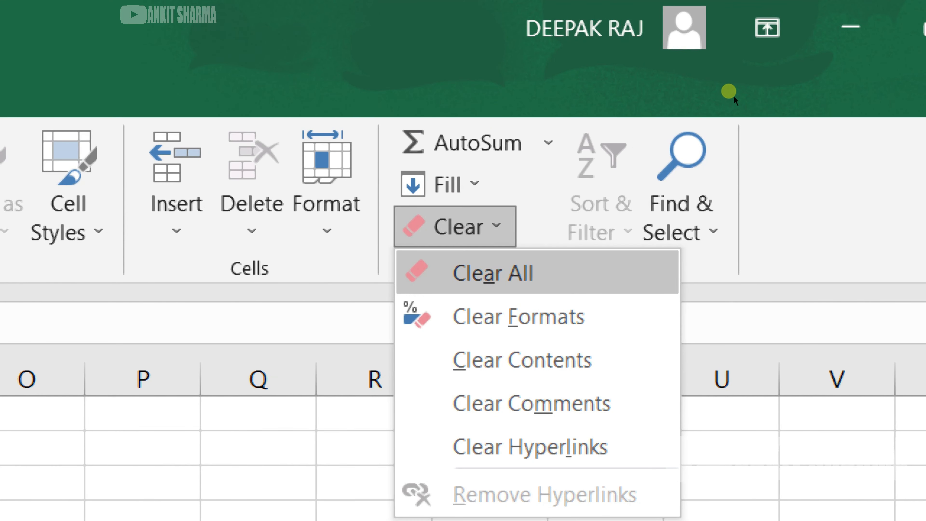
pyautogui.click(492, 272)
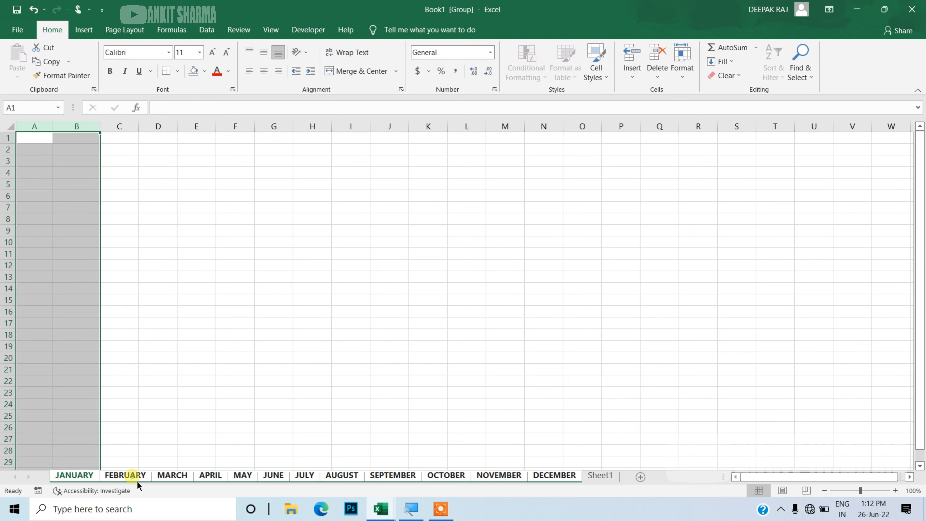
# Look through the grouped month sheets to check that their columns A and B are empty
pyautogui.click(137, 481)
pyautogui.click(172, 483)
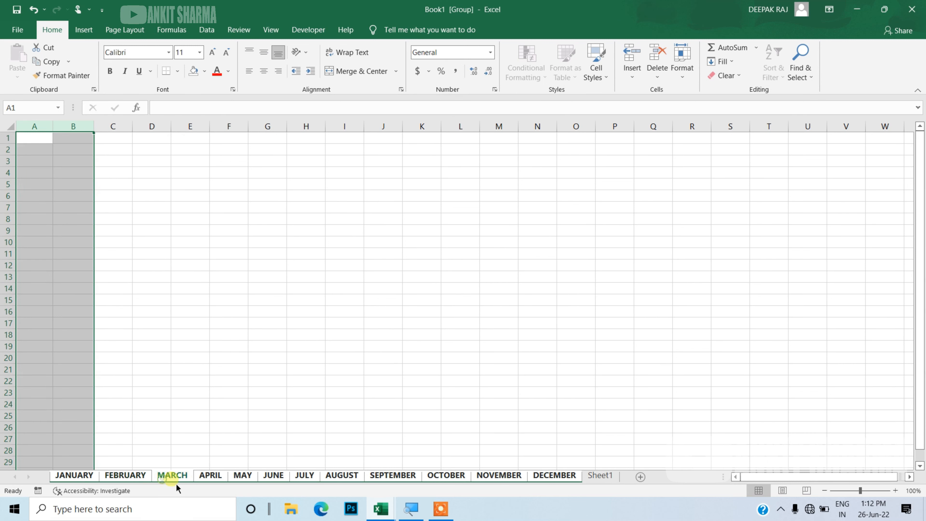
pyautogui.click(209, 481)
pyautogui.click(244, 481)
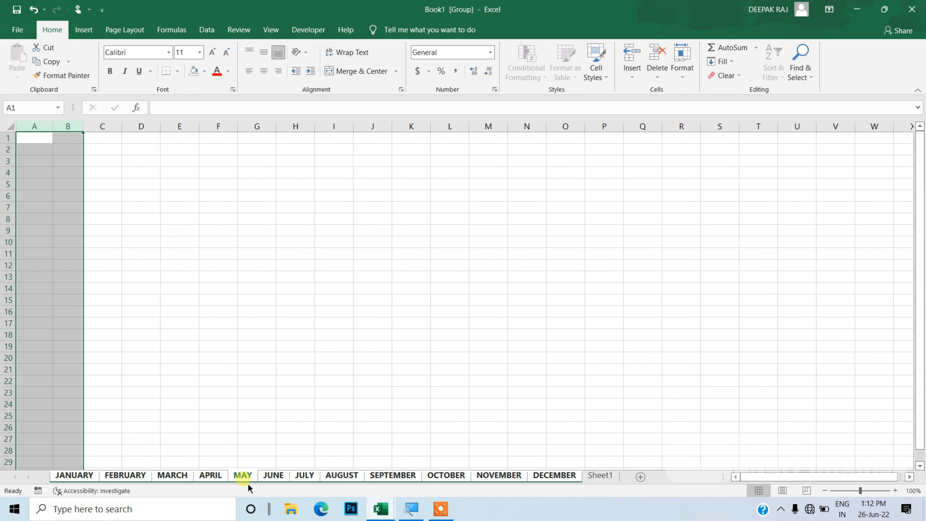
pyautogui.click(186, 385)
pyautogui.click(83, 476)
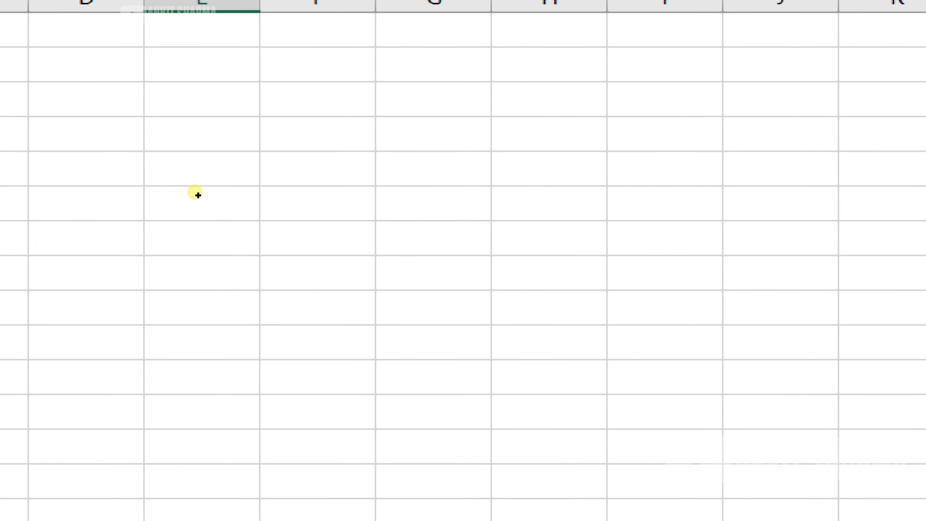
# Enter item, keyboard, mouse, RAM and HDD down column E starting at E4 on the grouped sheets
pyautogui.click(195, 170)
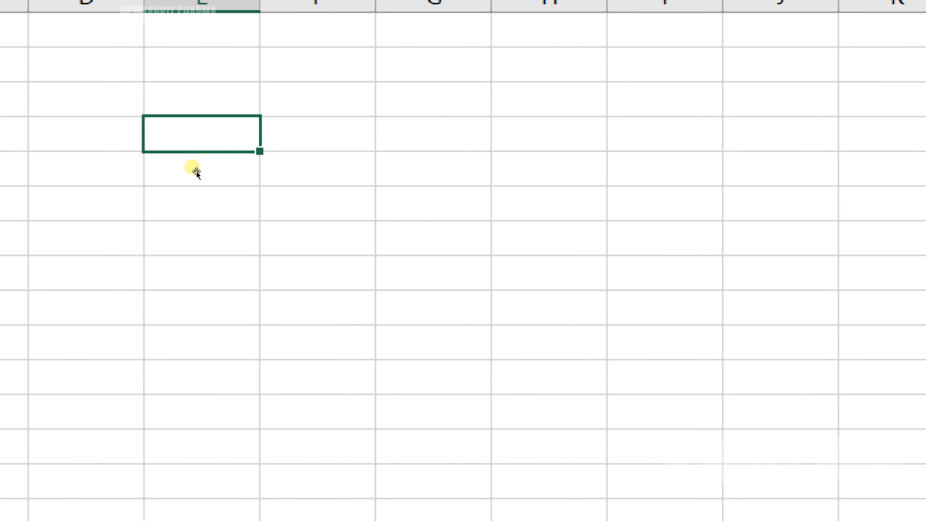
pyautogui.write('item')
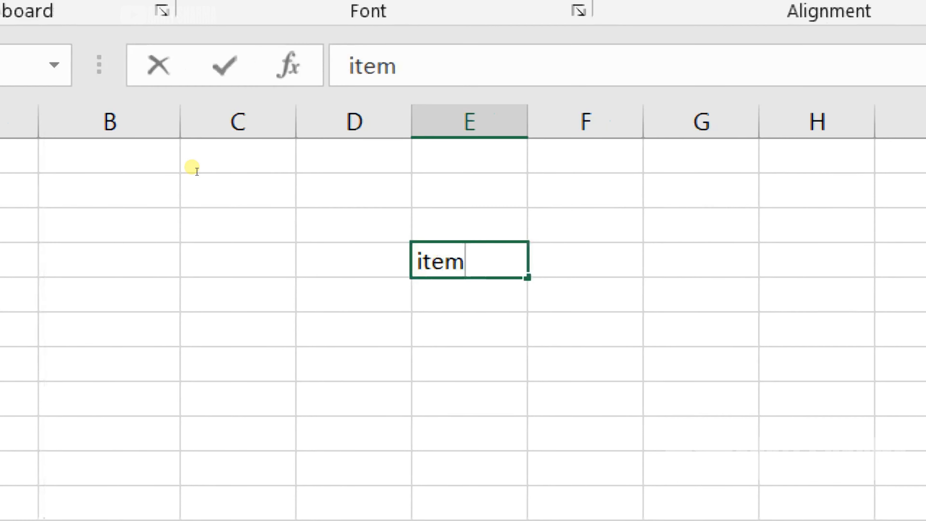
pyautogui.press('Return')
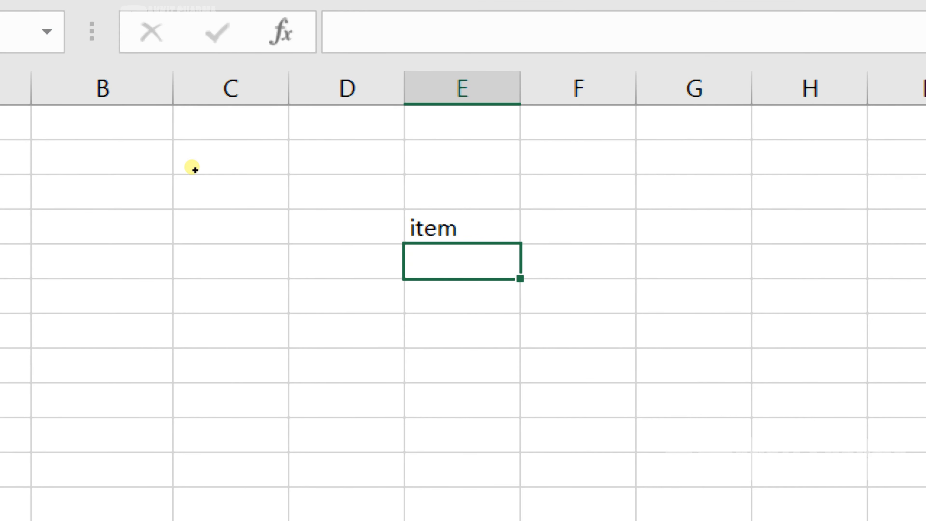
pyautogui.write('keyboa')
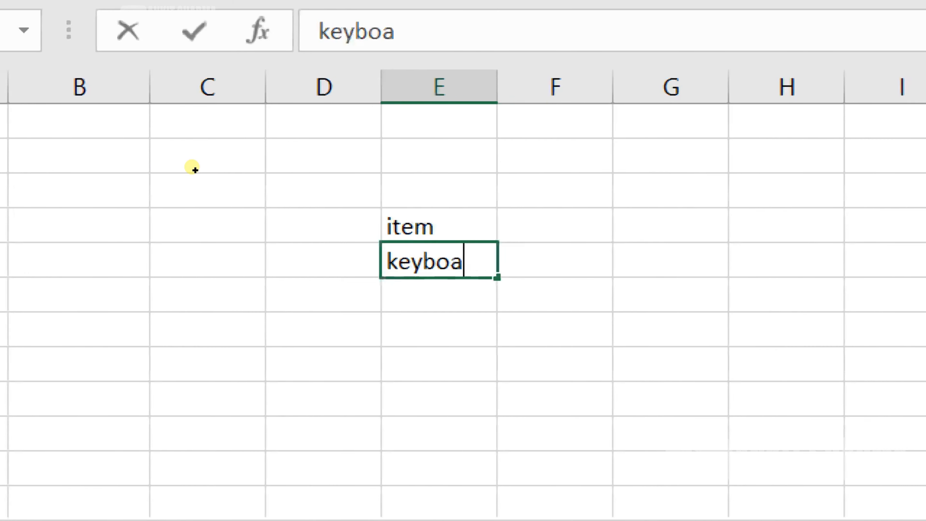
pyautogui.write('rd')
pyautogui.press('Return')
pyautogui.write('mou')
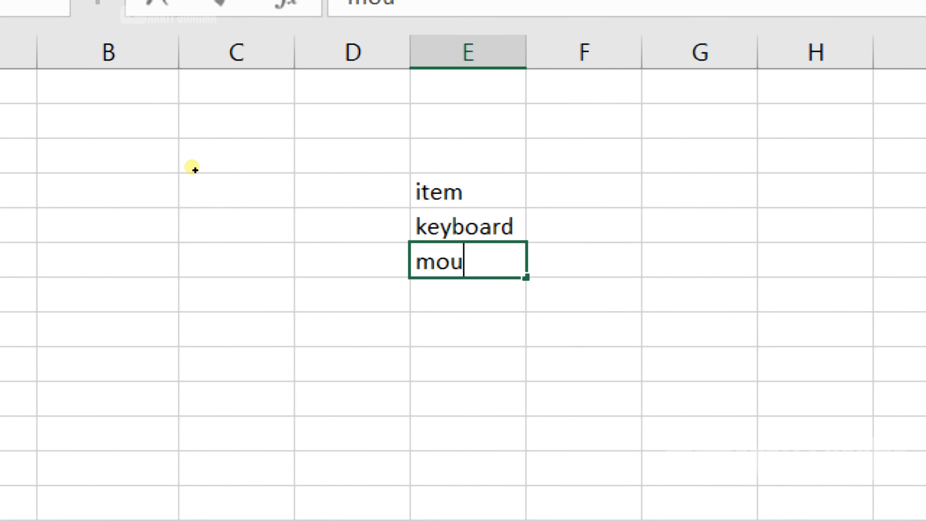
pyautogui.write('se')
pyautogui.press('Return')
pyautogui.write('R')
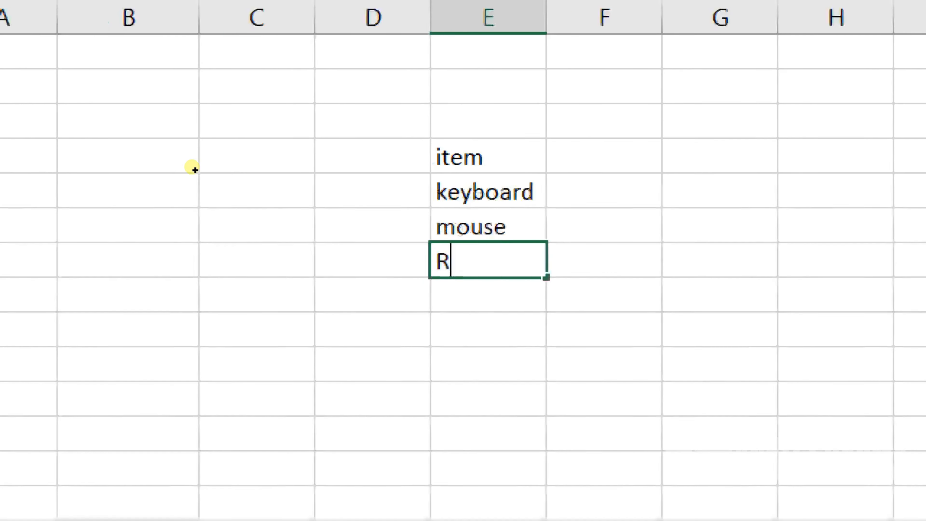
pyautogui.write('AM')
pyautogui.press('Return')
pyautogui.write('D')
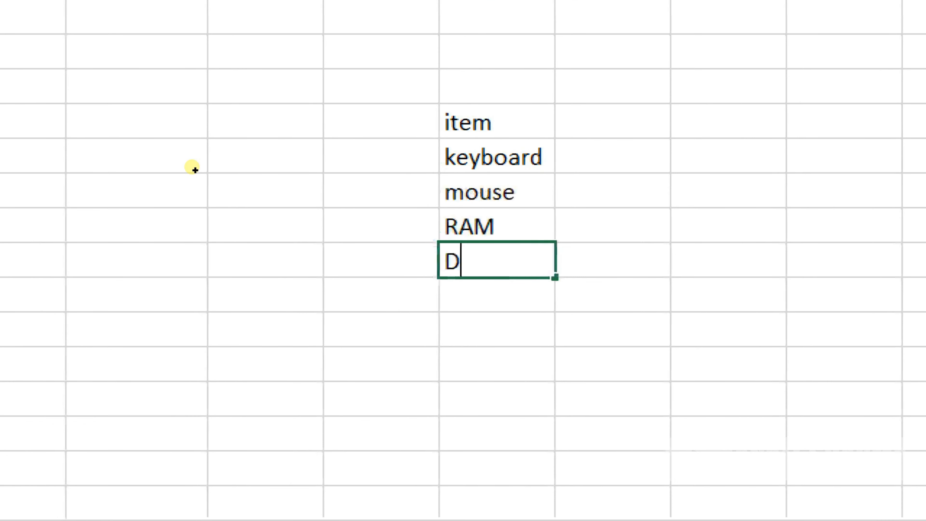
pyautogui.press('BackSpace')
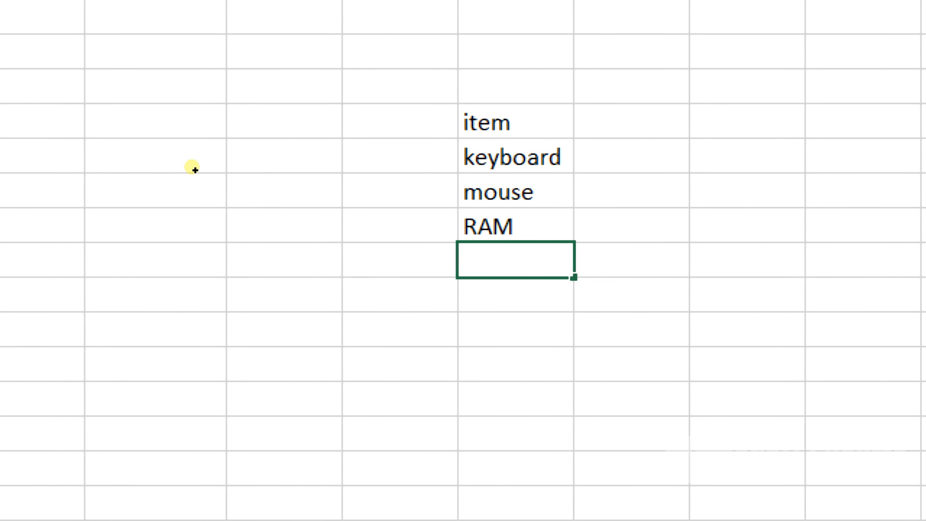
pyautogui.write('HDD')
pyautogui.press('Return')
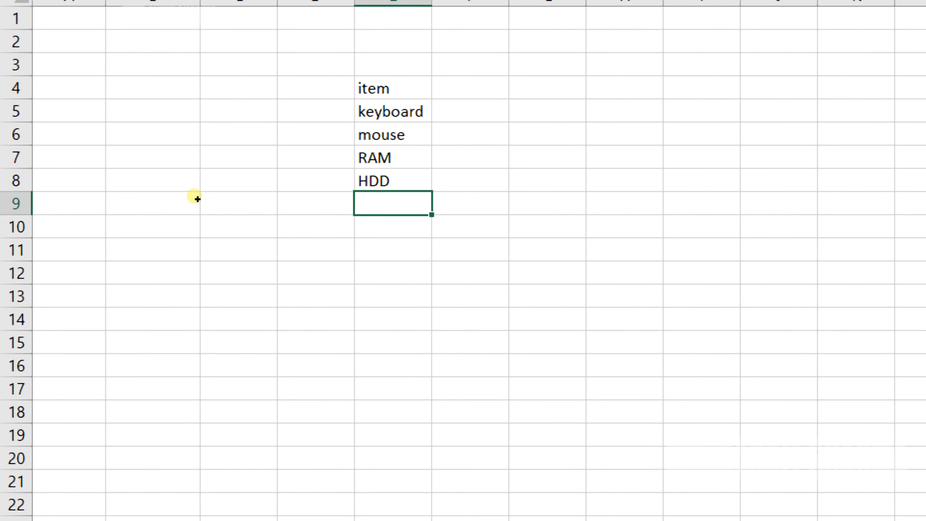
# Make the E4:E8 list bold and apply all borders to it
pyautogui.moveTo(196, 171); pyautogui.dragTo(199, 221)
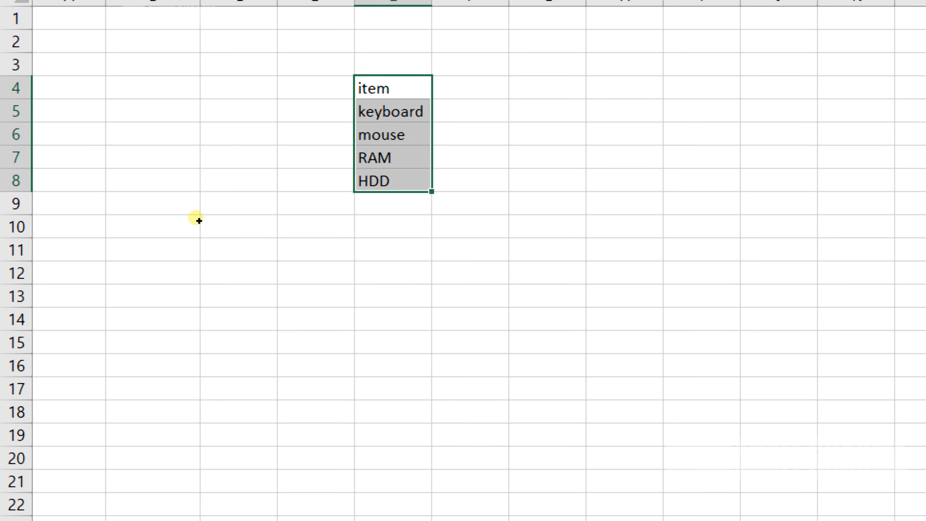
pyautogui.hotkey('ctrl', 'b')
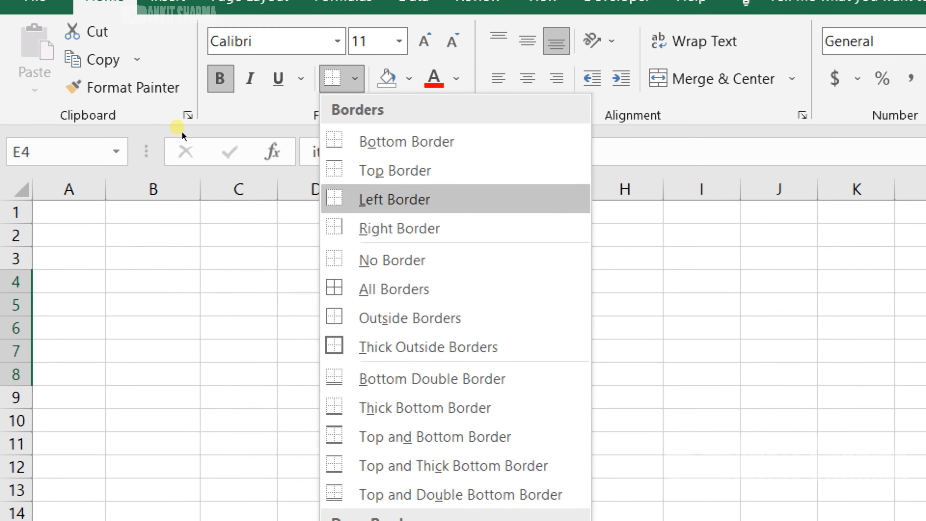
pyautogui.click(368, 289)
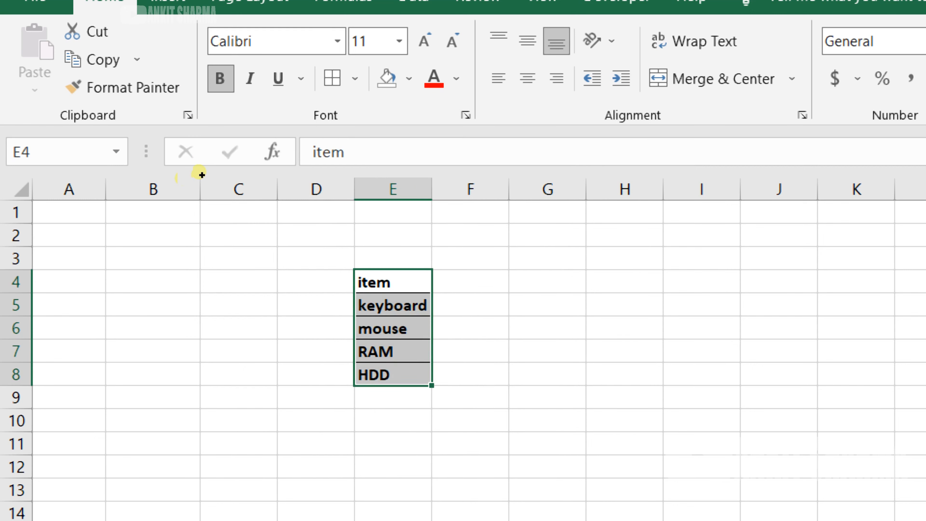
# Fill the item header cell E4 with yellow and center its text
pyautogui.click(394, 282)
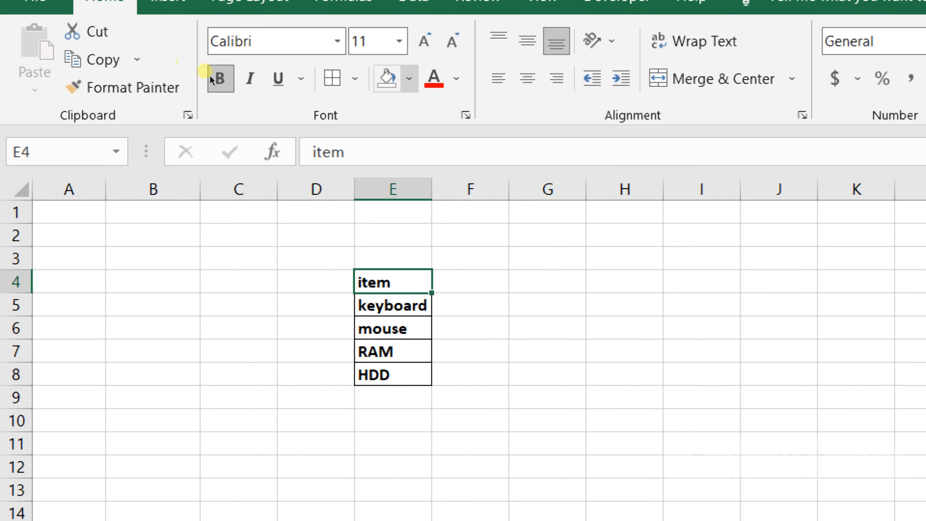
pyautogui.click(409, 78)
pyautogui.click(405, 134)
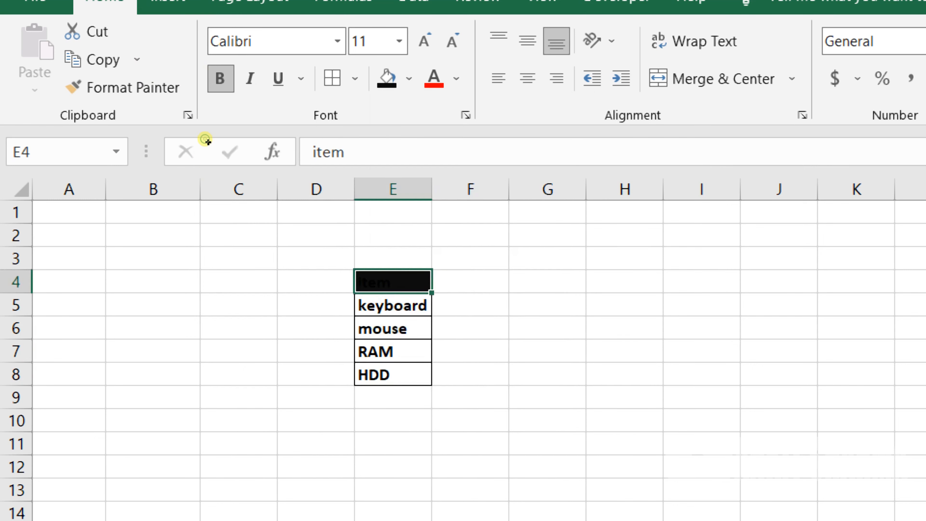
pyautogui.click(409, 78)
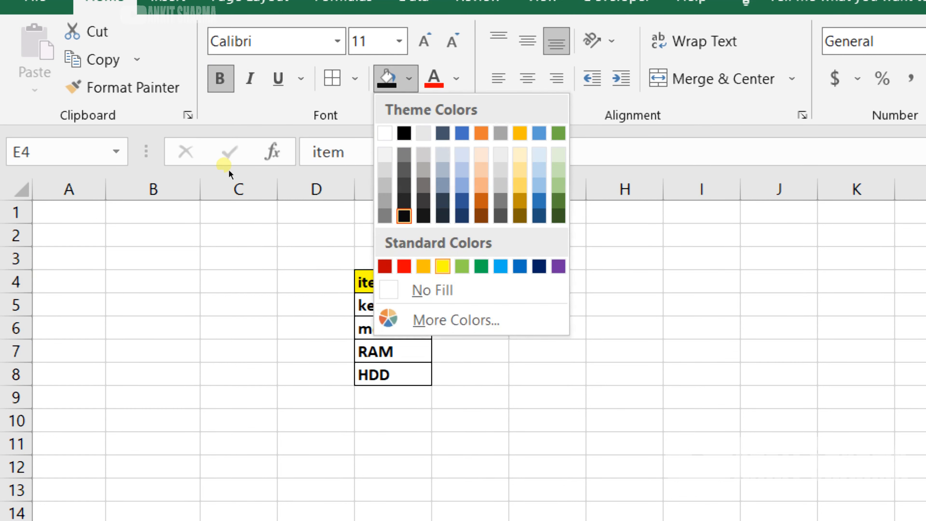
pyautogui.click(438, 265)
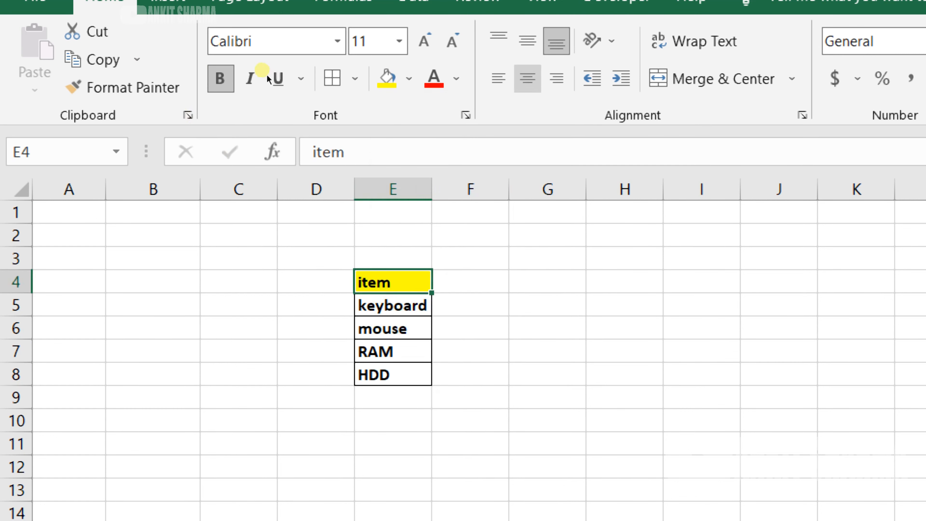
pyautogui.click(528, 79)
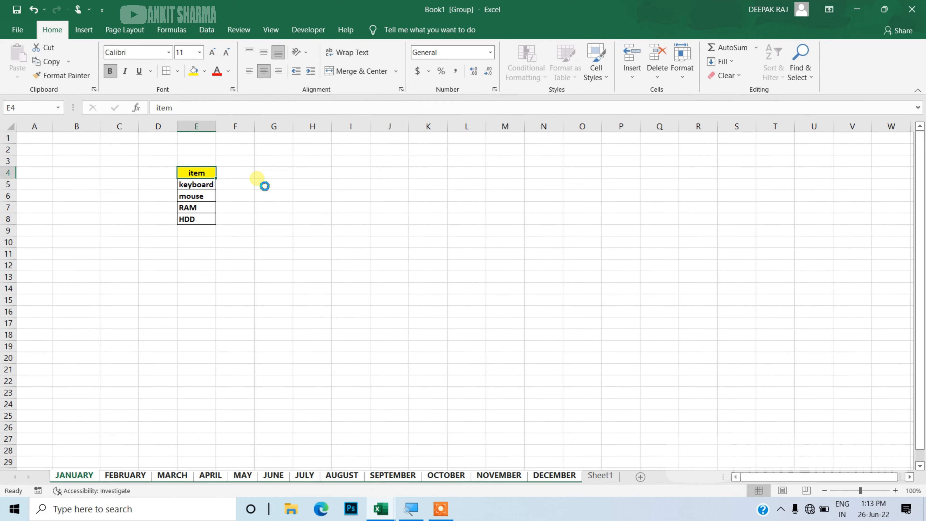
# Zoom in and look through the month sheets to check the formatted item table on each
pyautogui.keyDown('ctrl'); pyautogui.scroll(6, 264, 186); pyautogui.keyUp('ctrl')
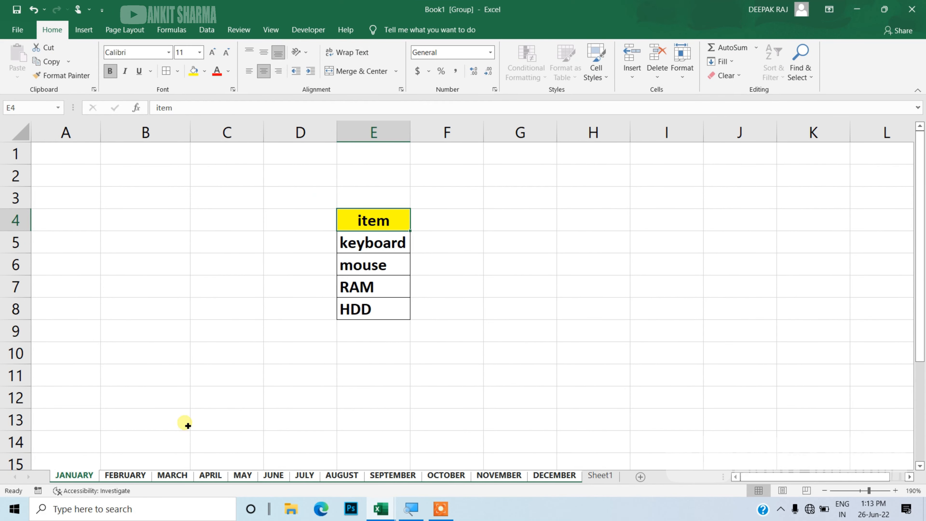
pyautogui.click(136, 477)
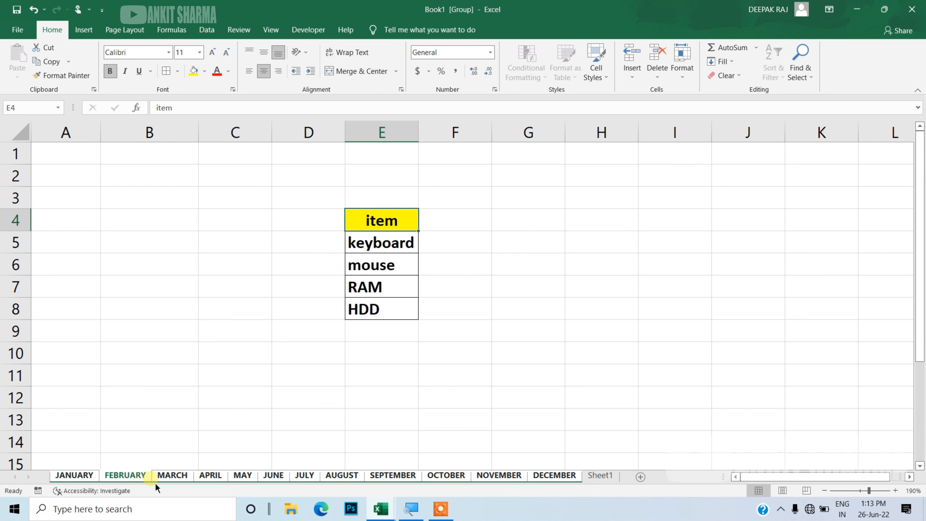
pyautogui.click(172, 479)
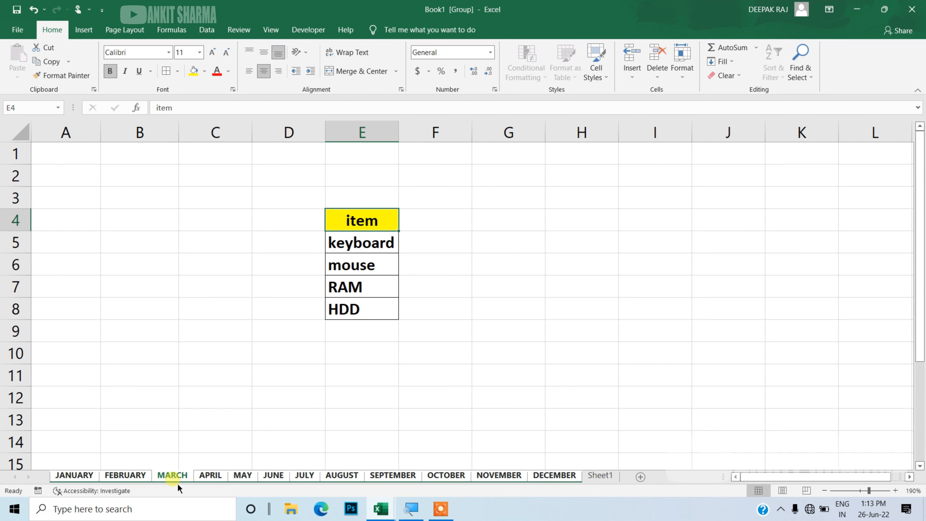
pyautogui.click(216, 481)
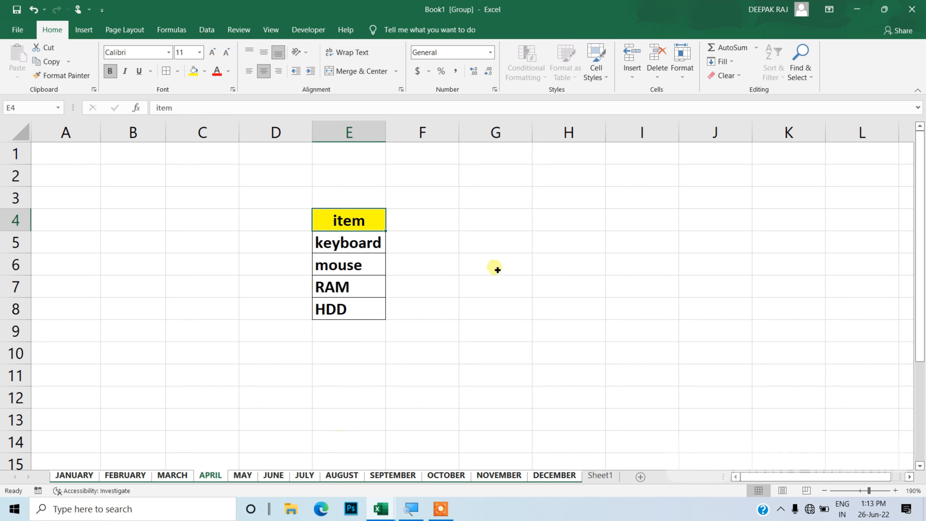
pyautogui.click(490, 267)
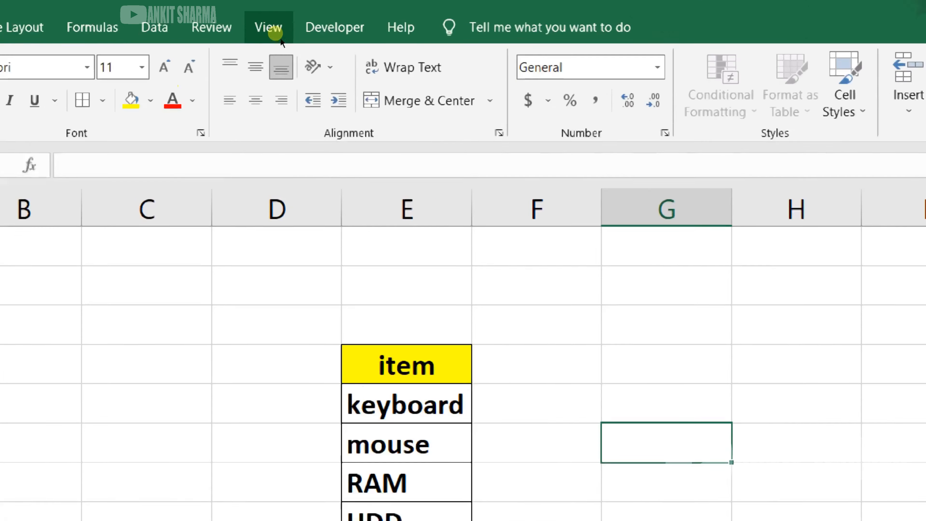
# Close the separate lookup workbook and open a new window of the grouped month workbook
pyautogui.click(279, 35)
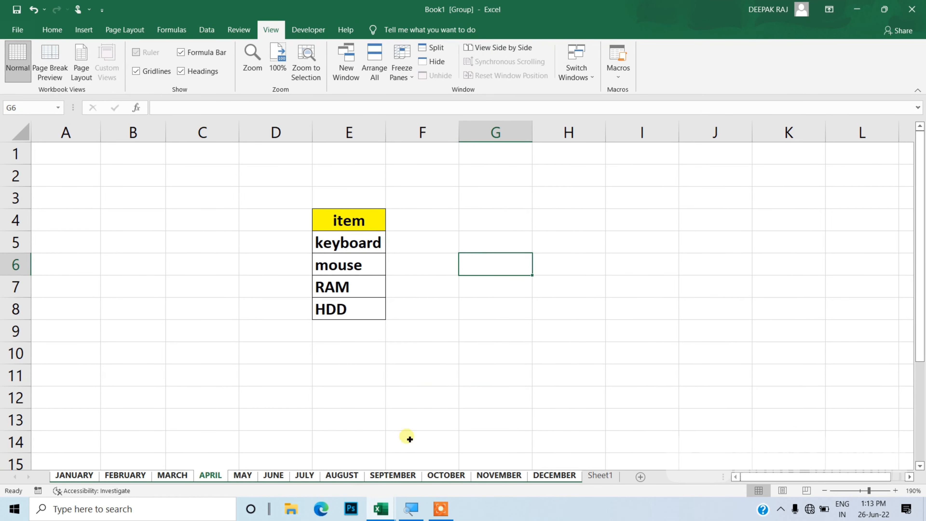
pyautogui.click(381, 509)
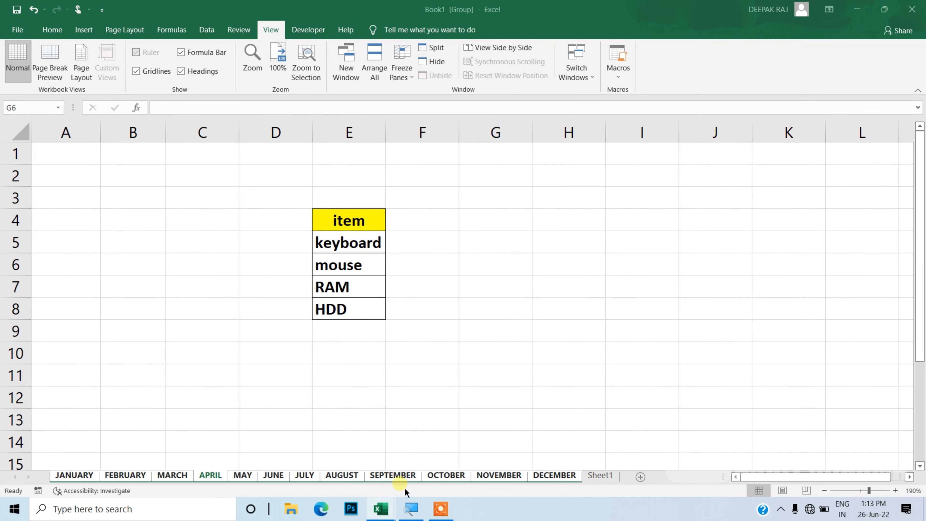
pyautogui.click(369, 471)
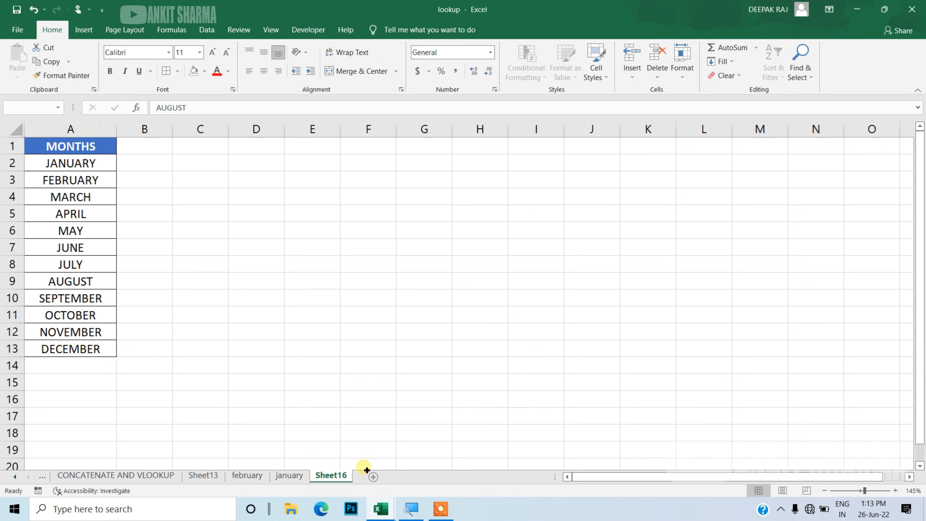
pyautogui.click(916, 15)
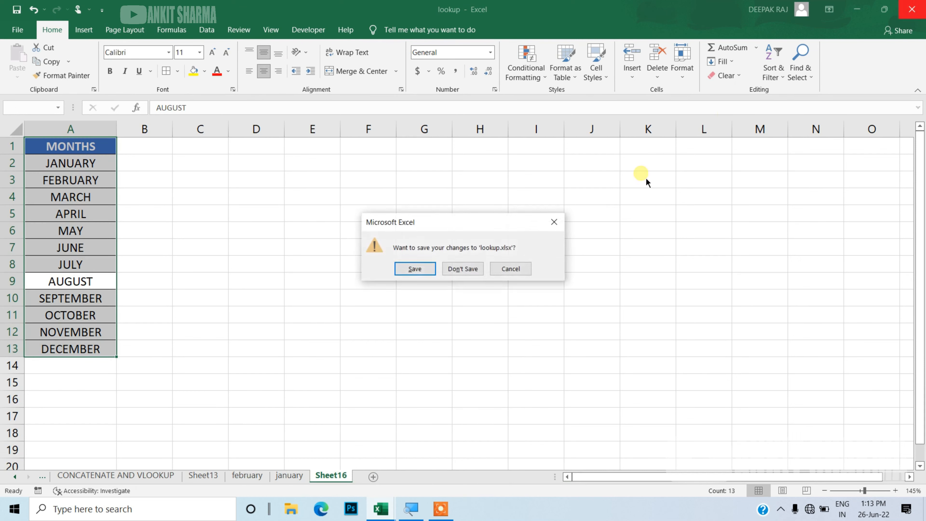
pyautogui.click(432, 275)
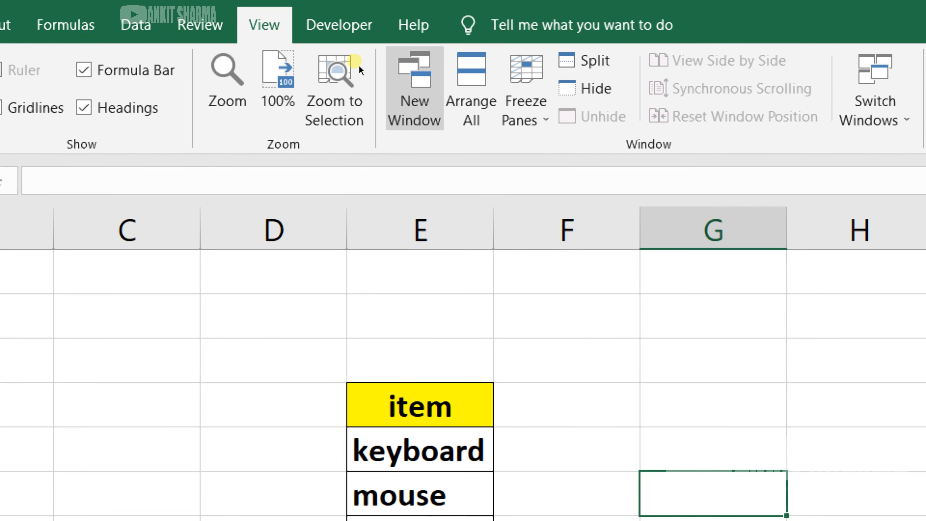
pyautogui.click(408, 84)
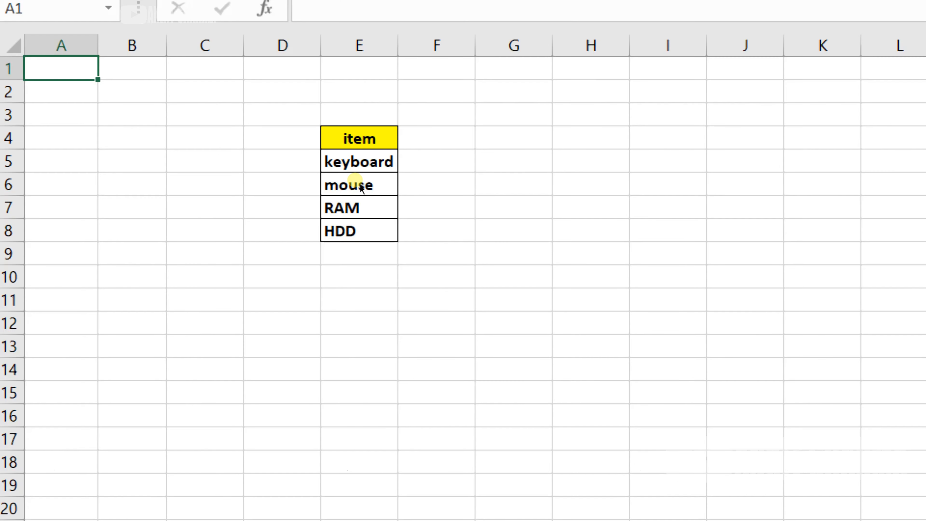
pyautogui.hotkey('ctrl', '-')
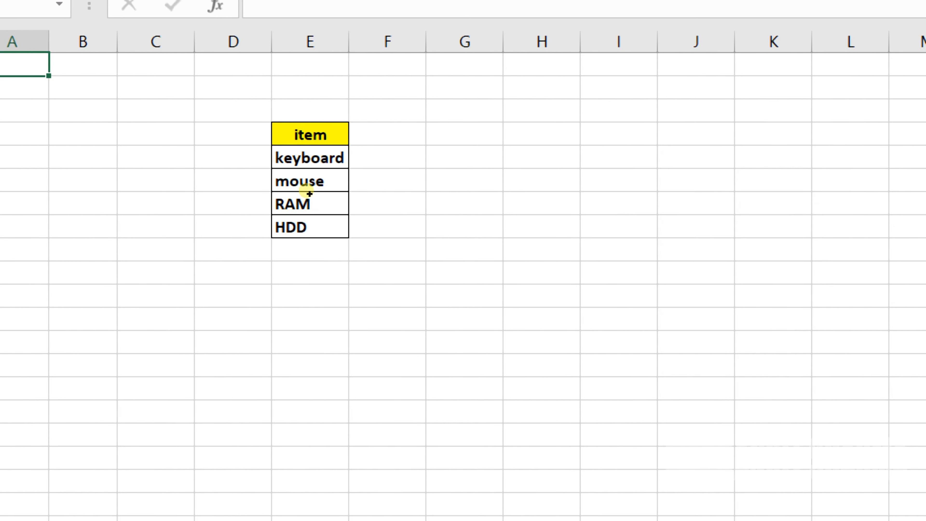
pyautogui.hotkey('ctrl', '-')
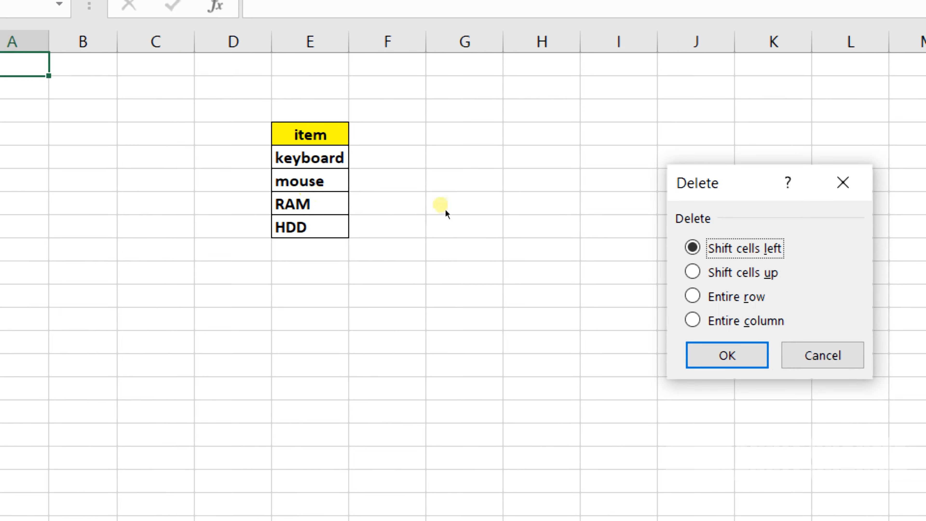
pyautogui.click(848, 195)
# Arrange the two workbook windows vertically side by side
pyautogui.press('super+minus')
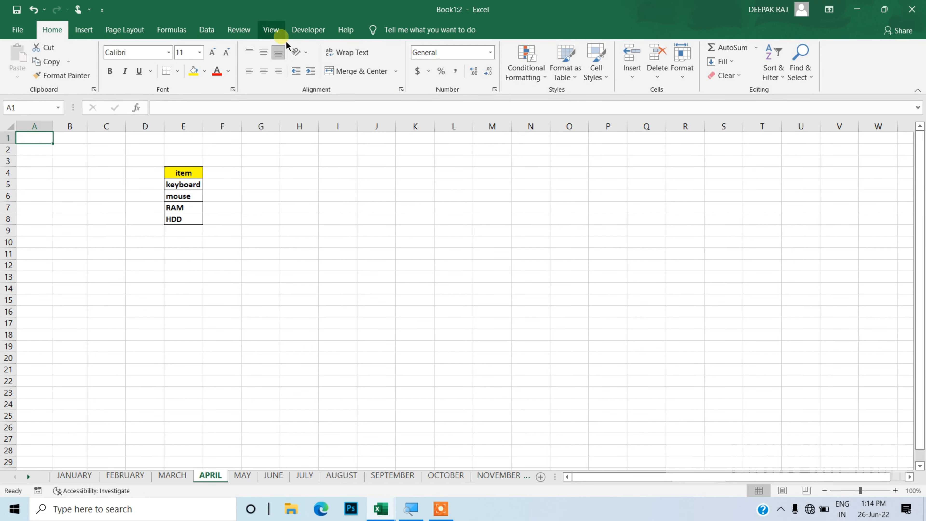
pyautogui.click(274, 30)
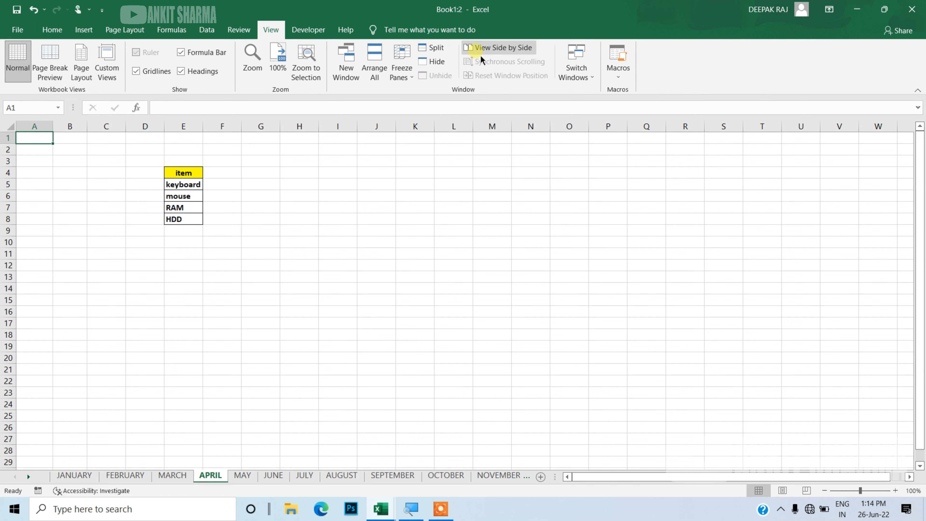
pyautogui.click(486, 49)
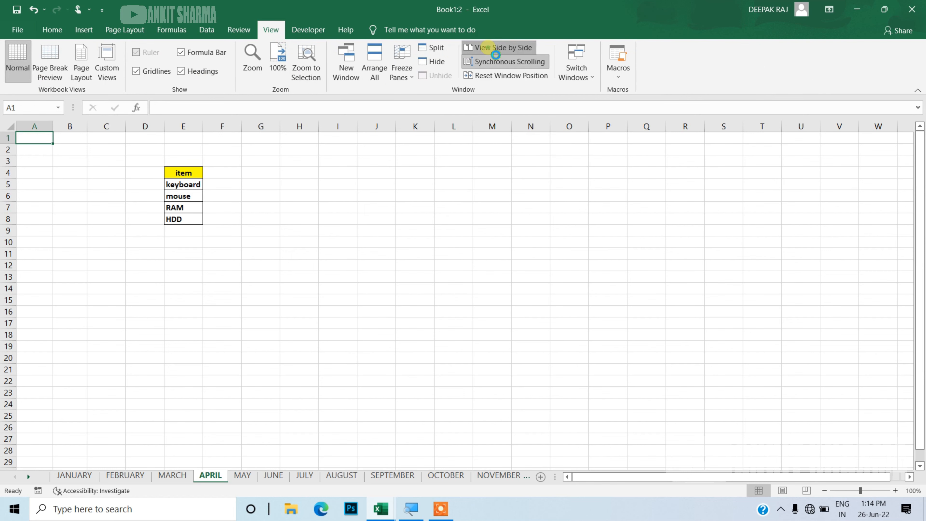
pyautogui.click(494, 55)
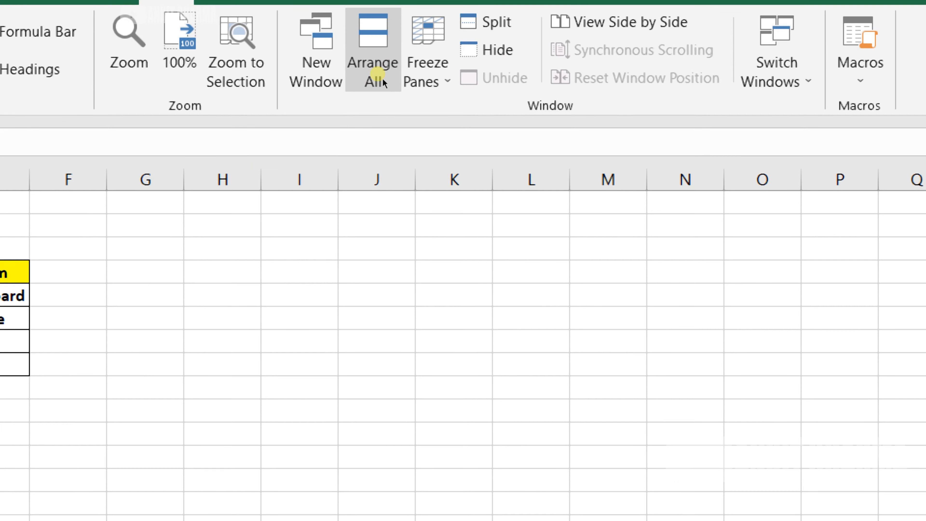
pyautogui.click(382, 79)
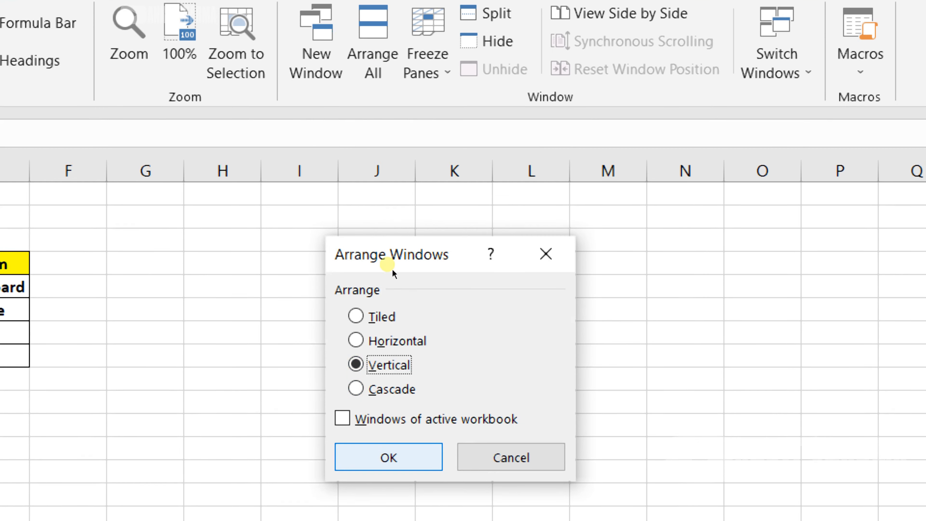
pyautogui.press('Return')
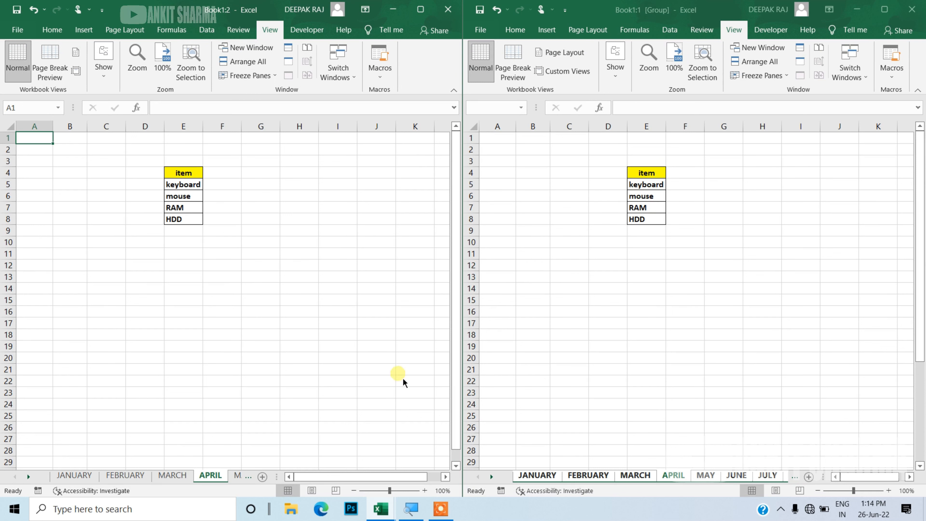
# Enter dsfj in cell G12 of the left window
pyautogui.click(548, 481)
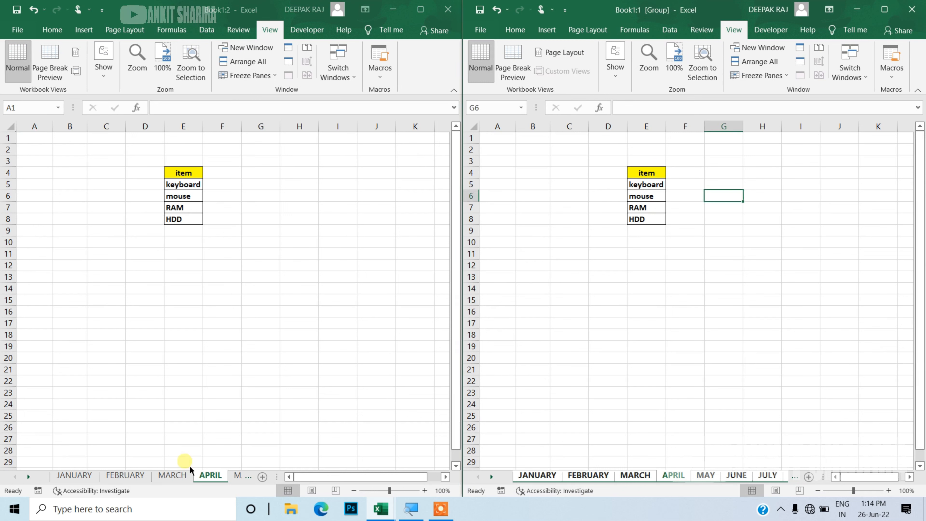
pyautogui.click(128, 488)
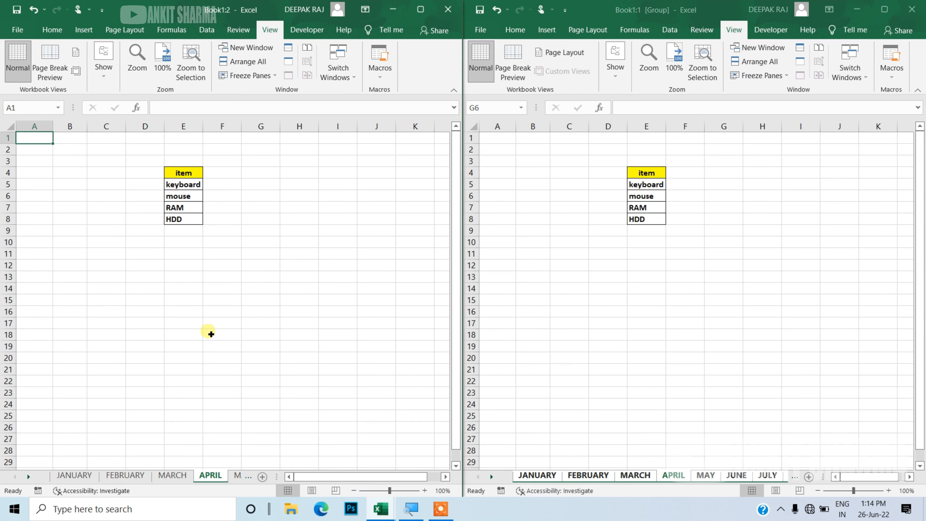
pyautogui.click(271, 267)
pyautogui.write('dsf')
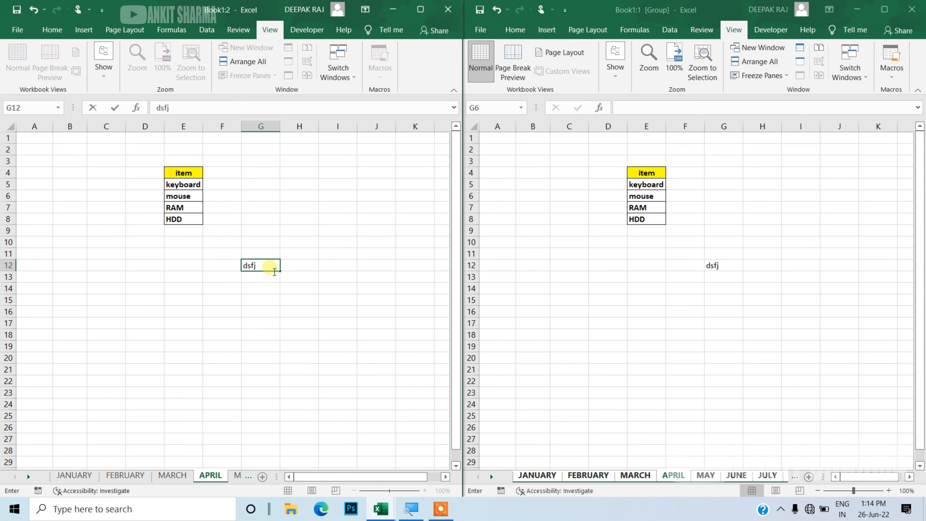
pyautogui.write('j')
pyautogui.press('Return')
# Enter kdjfhskjf in cell C12 of the right window
pyautogui.click(574, 271)
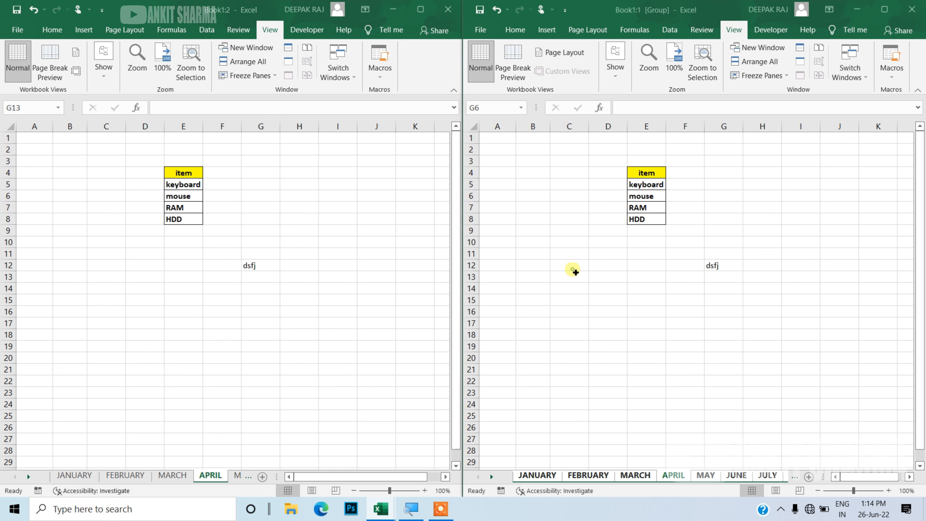
pyautogui.click(575, 269)
pyautogui.write('kdjfhskj')
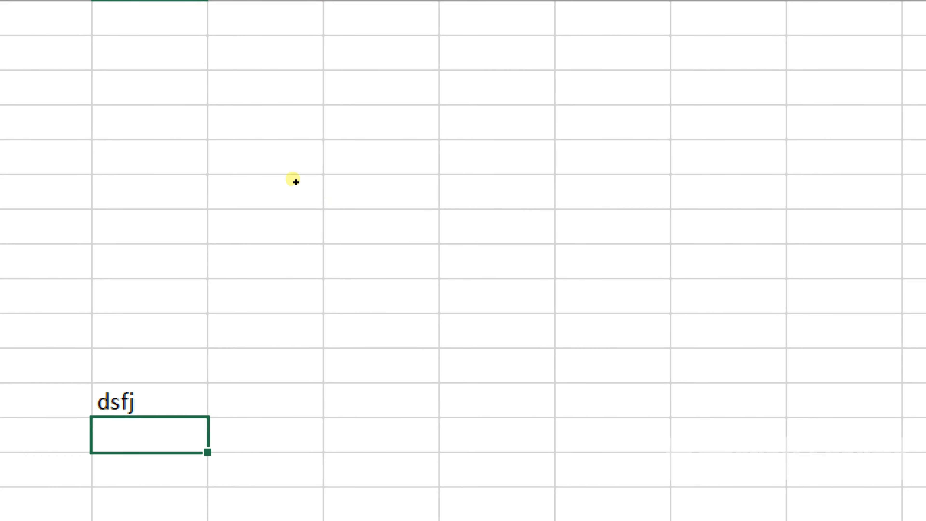
# Fill cells H5 and J4 with yellow
pyautogui.click(294, 172)
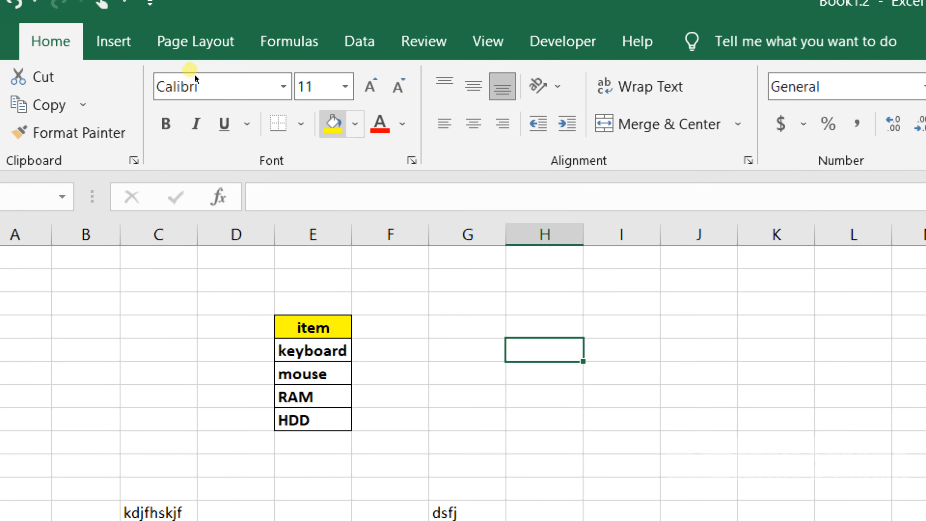
pyautogui.click(332, 124)
pyautogui.click(622, 326)
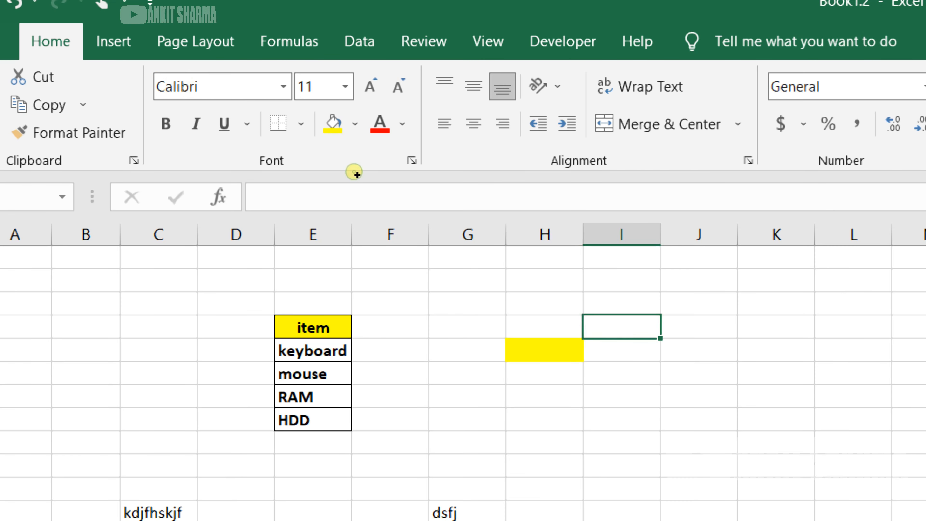
pyautogui.press('Right')
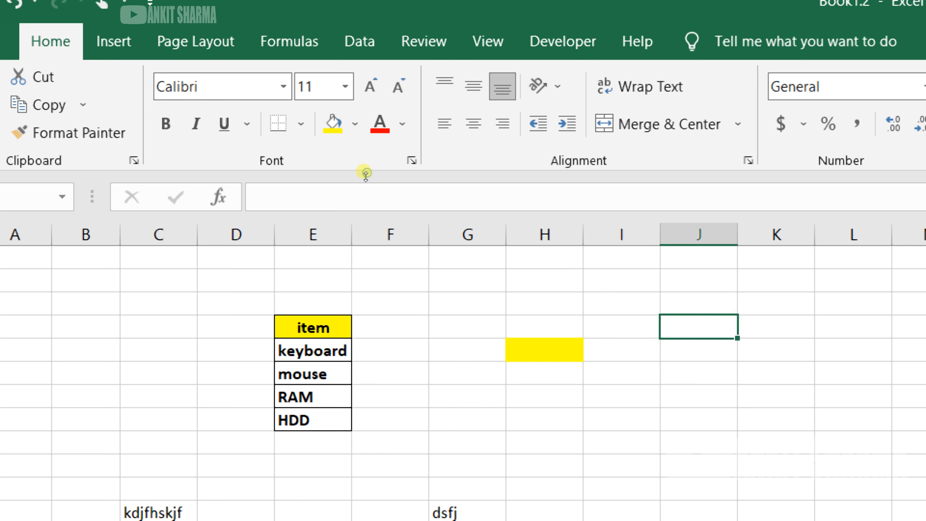
pyautogui.click(333, 124)
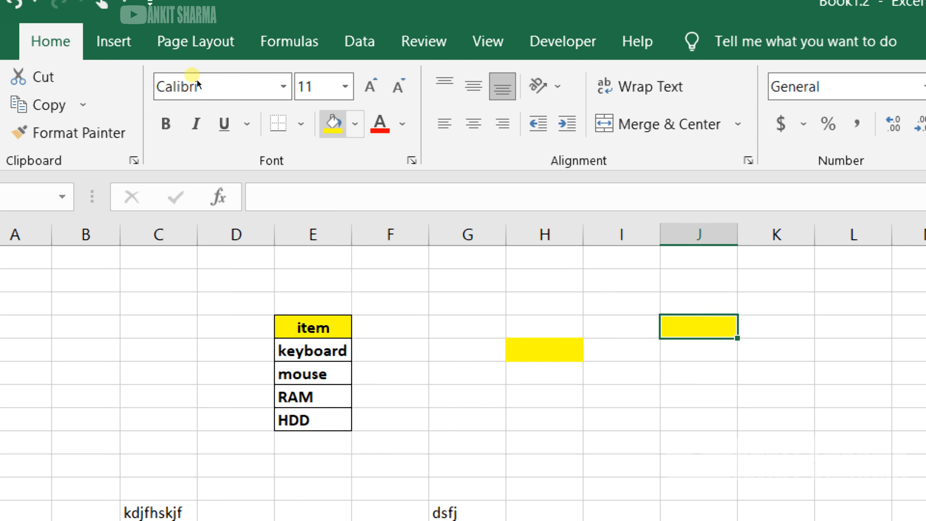
# Repeat the yellow fill on cells F4, I8 and J7
pyautogui.press('Left')
pyautogui.press('Left')
pyautogui.press('Left')
pyautogui.press('Left')
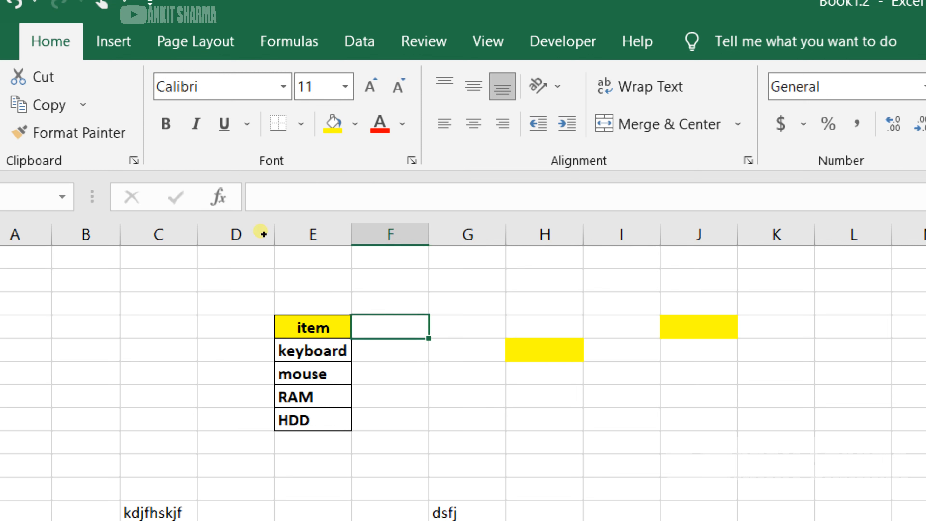
pyautogui.press('F4')
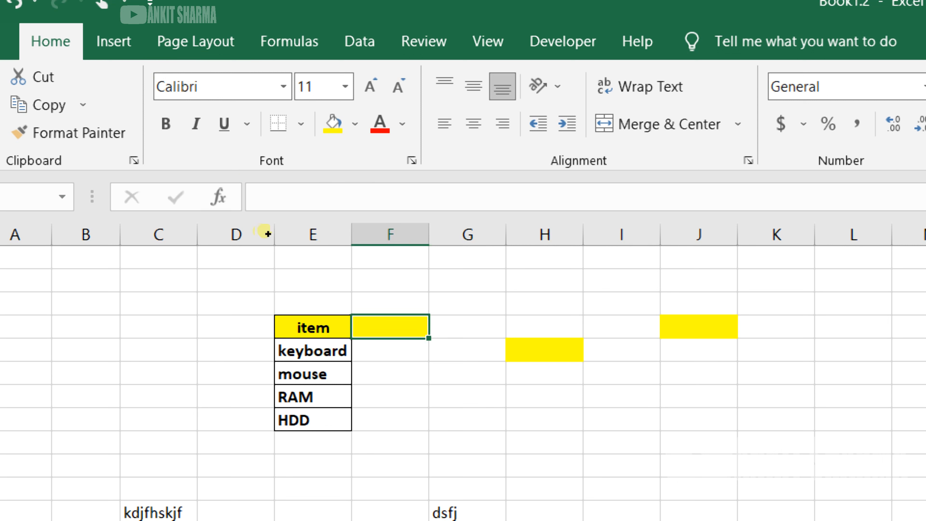
pyautogui.click(622, 419)
pyautogui.press('F4')
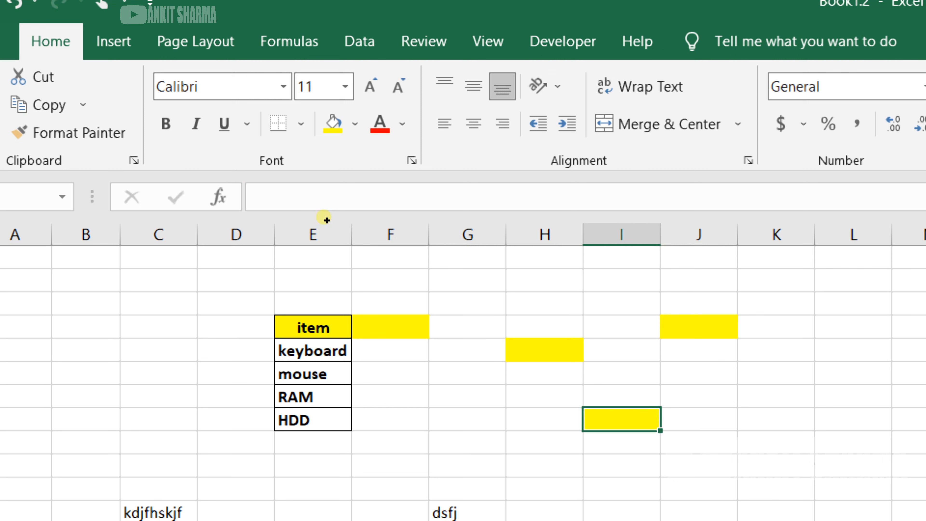
pyautogui.press('Up')
pyautogui.press('Right')
pyautogui.press('F4')
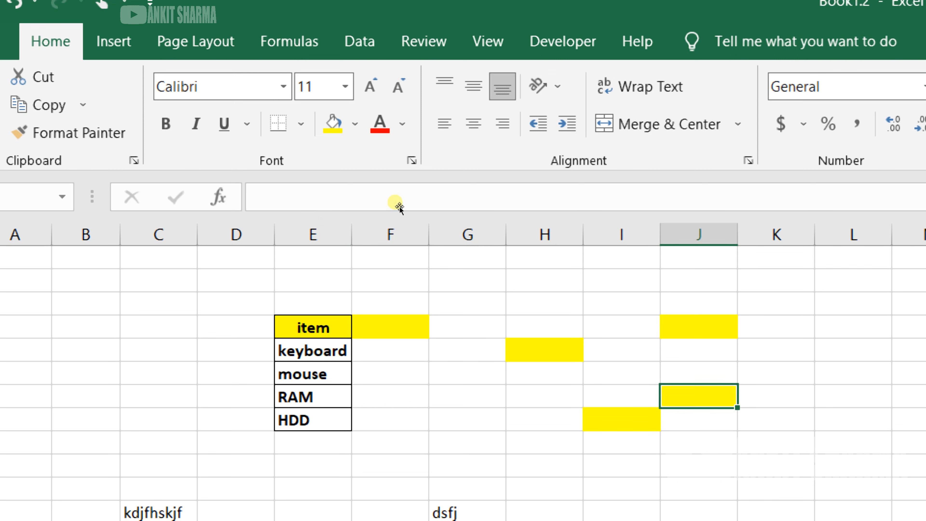
# Change the font colour of mouse in E6 and HDD in E8 to red
pyautogui.click(313, 373)
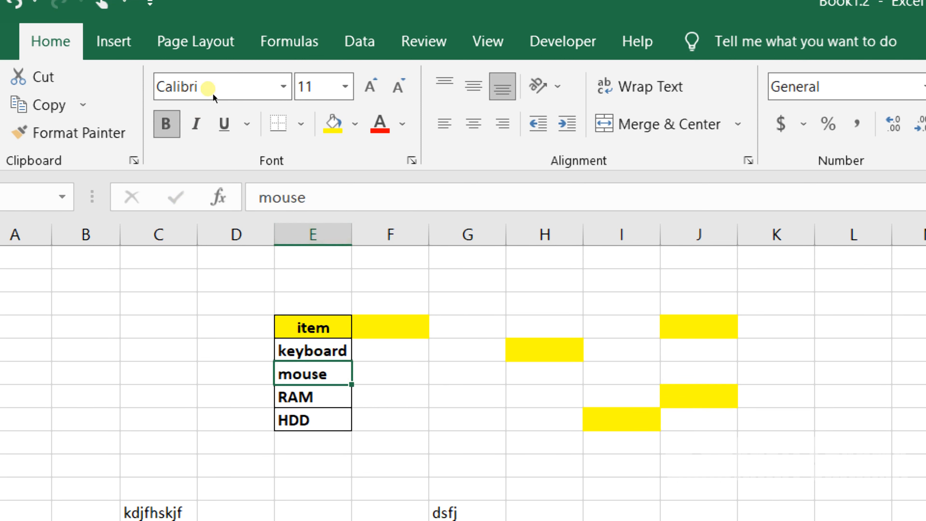
pyautogui.click(379, 124)
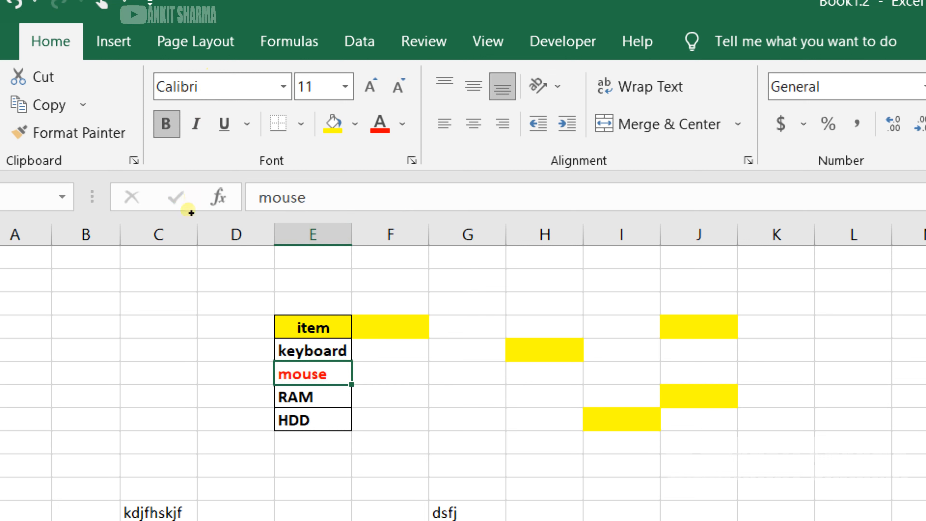
pyautogui.press('Down')
pyautogui.press('Down')
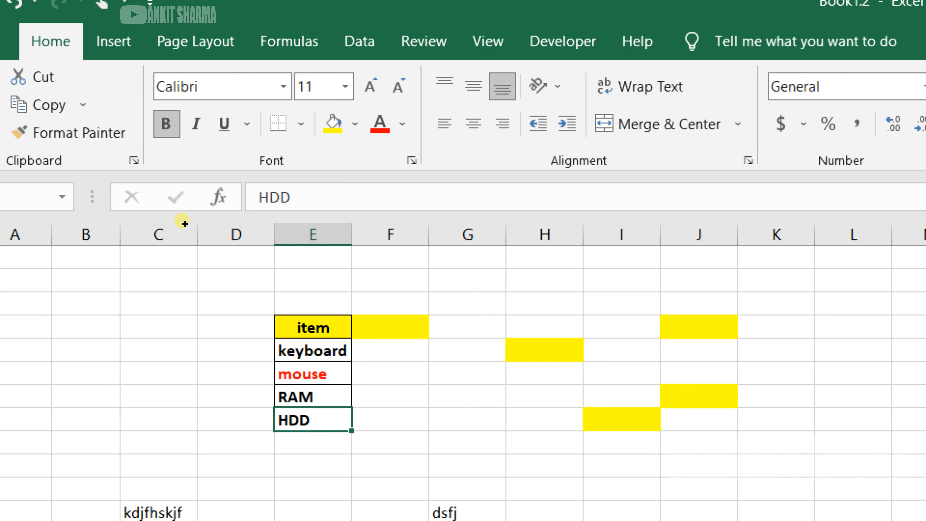
pyautogui.press('F4')
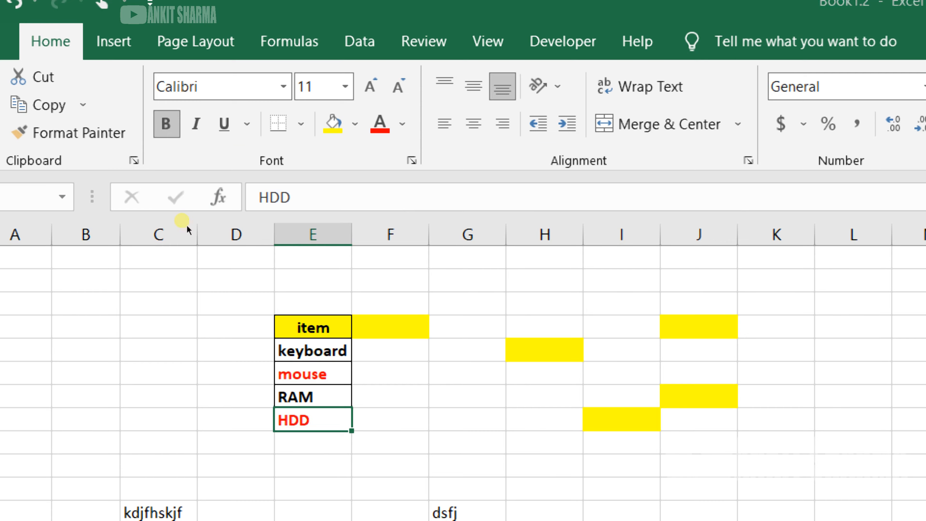